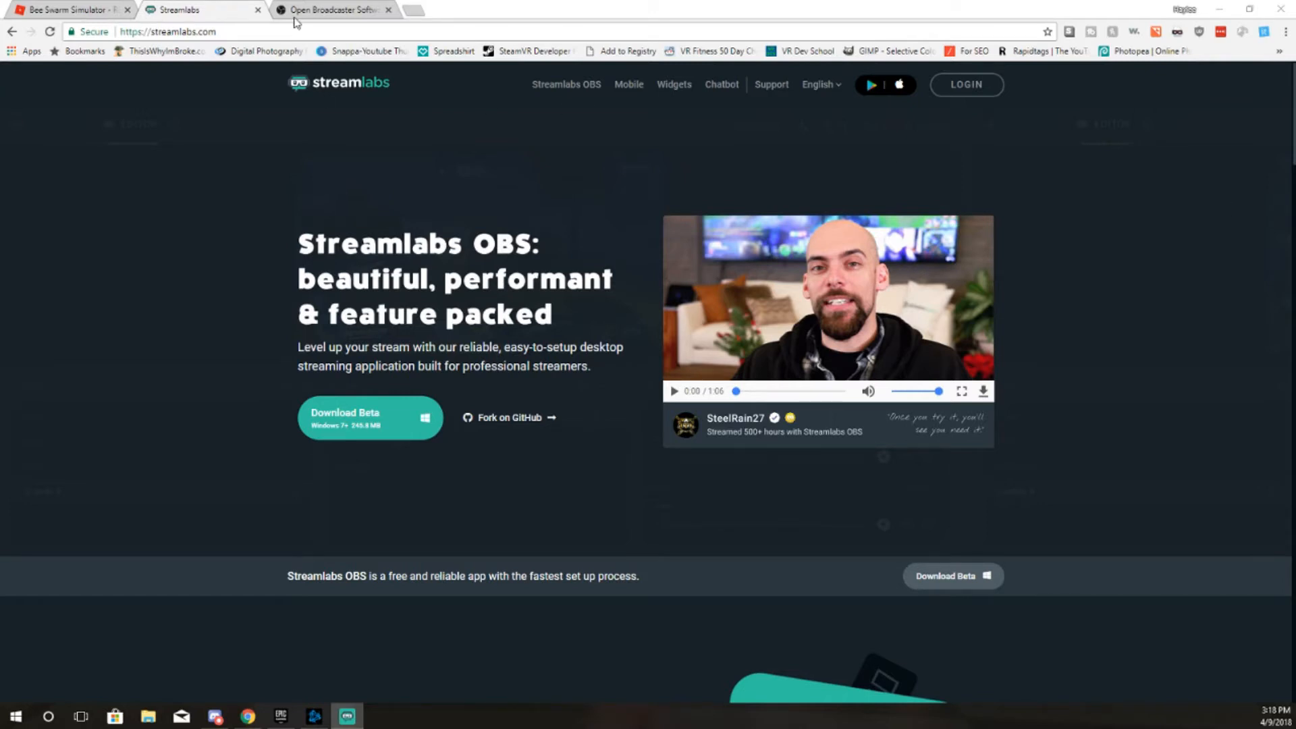
View the OBS Studio website and return to the Streamlabs OBS page
click(341, 10)
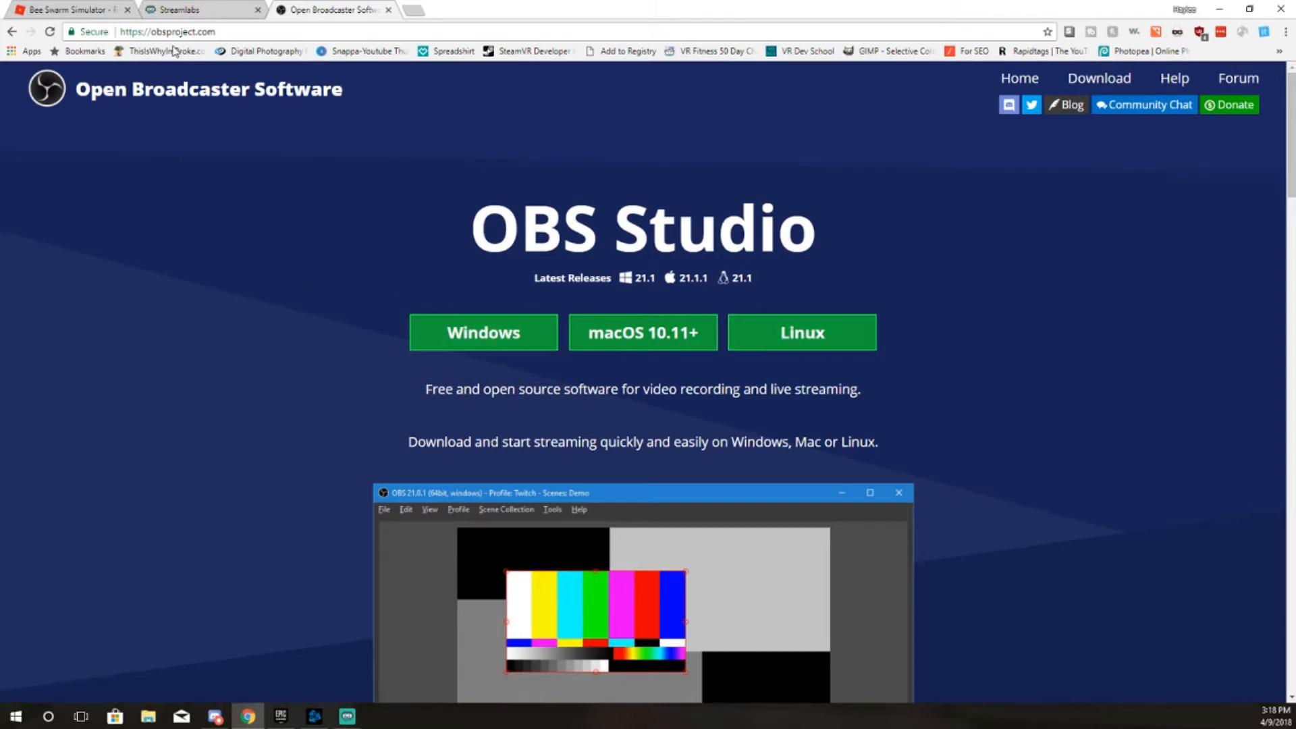
click(195, 8)
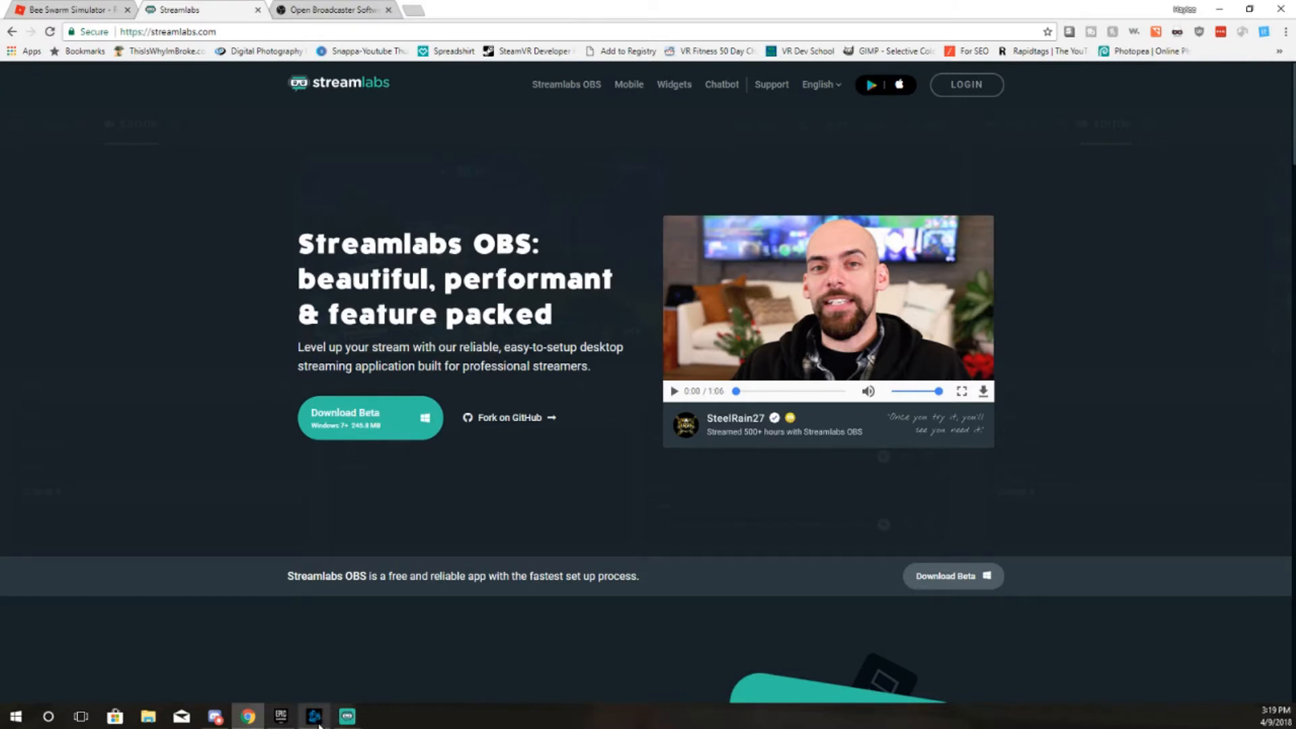
Switch to Streamlabs OBS and add a new scene named Roblox
mouse_move(351, 722)
drag(1181, 46, 515, 34)
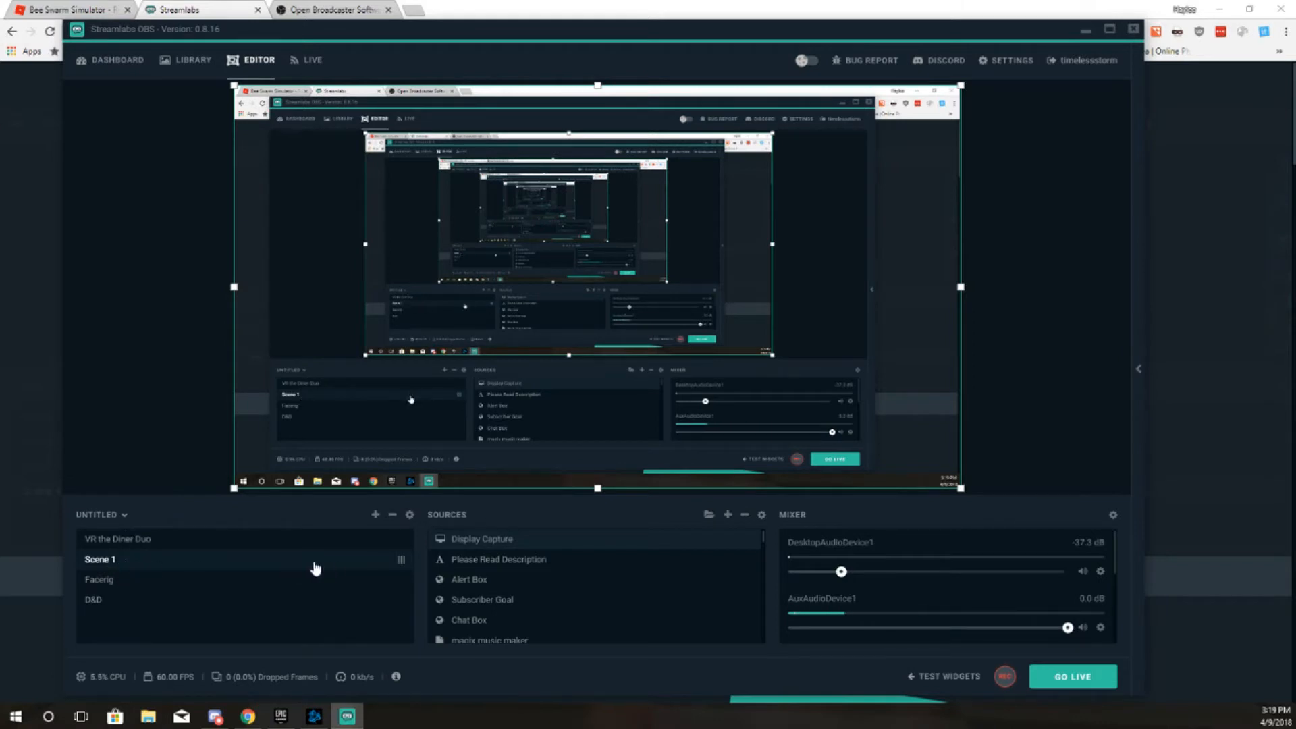
click(122, 517)
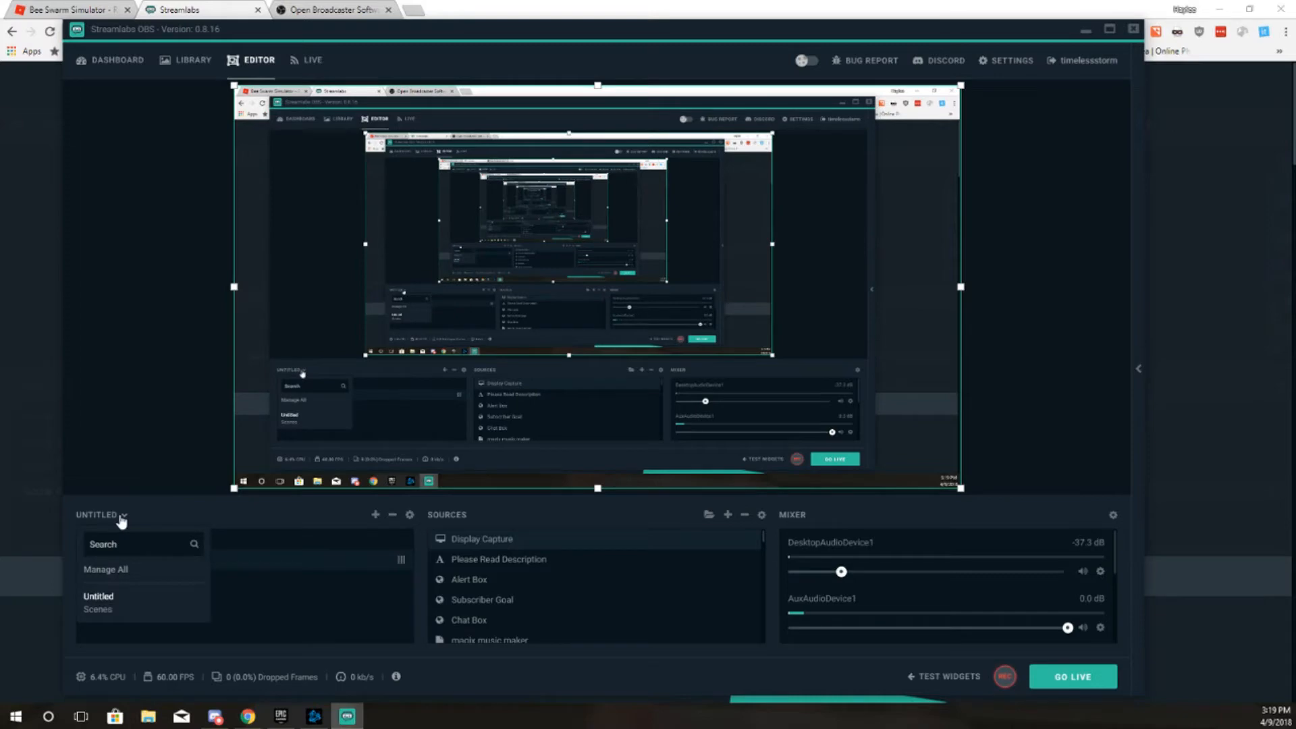
click(122, 517)
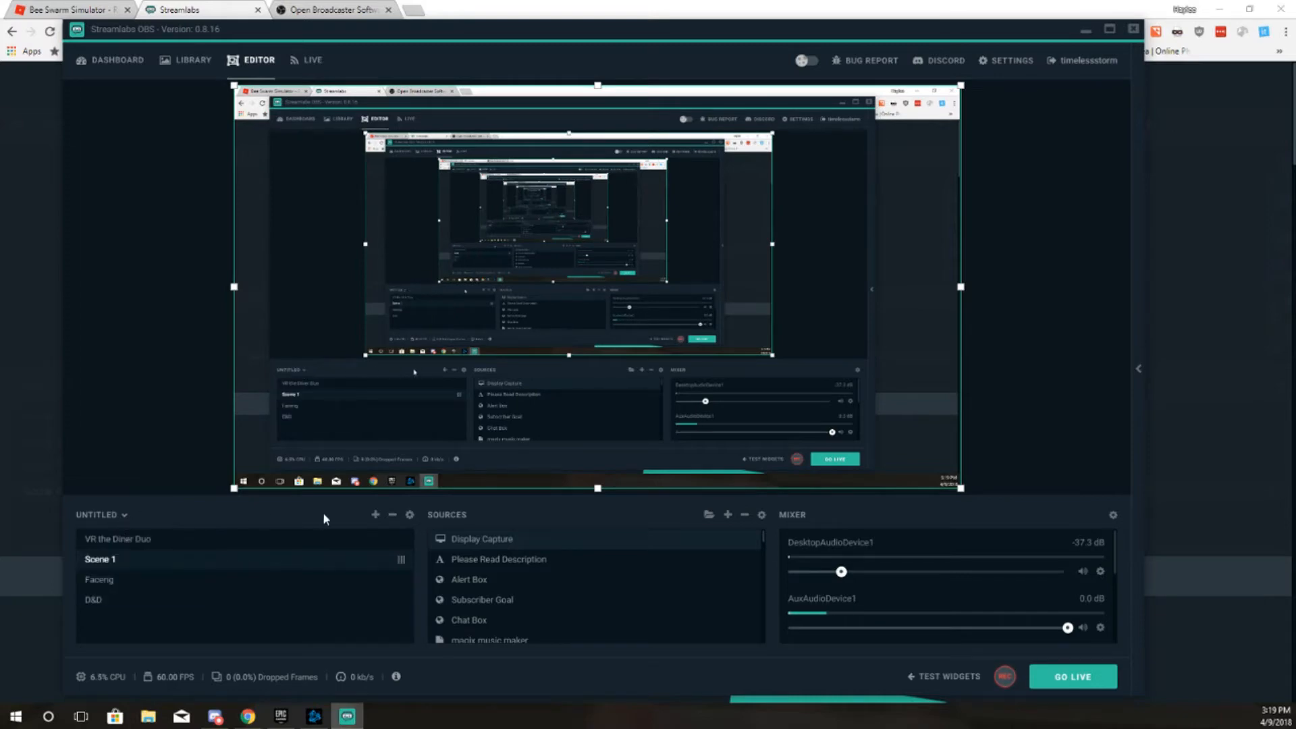
click(376, 516)
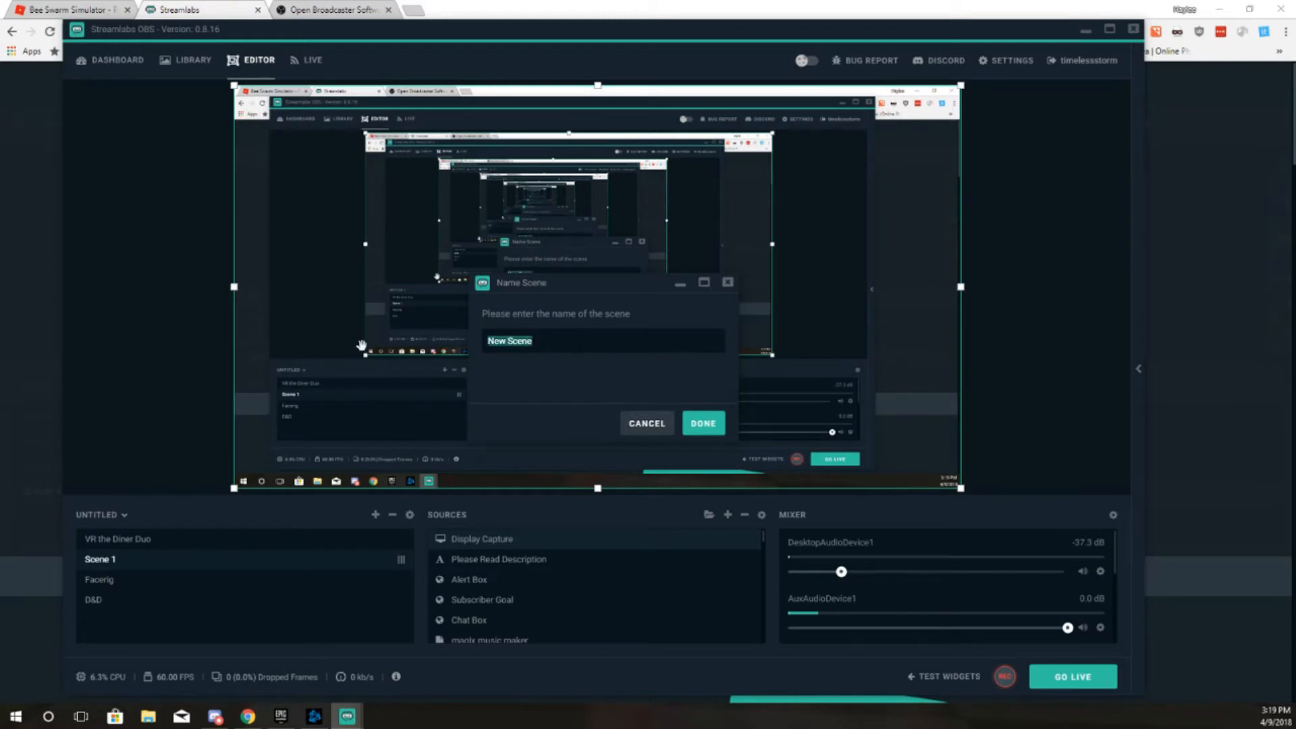
text(Roblo)
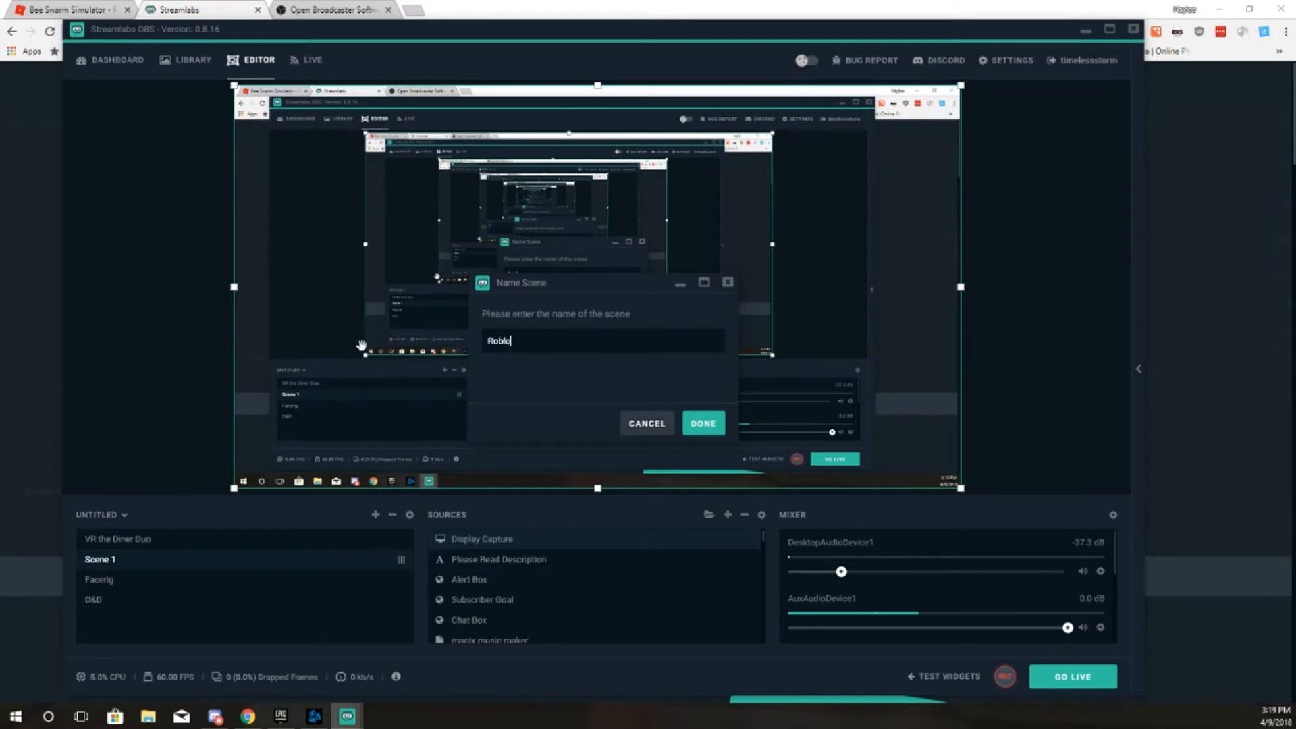
text(x)
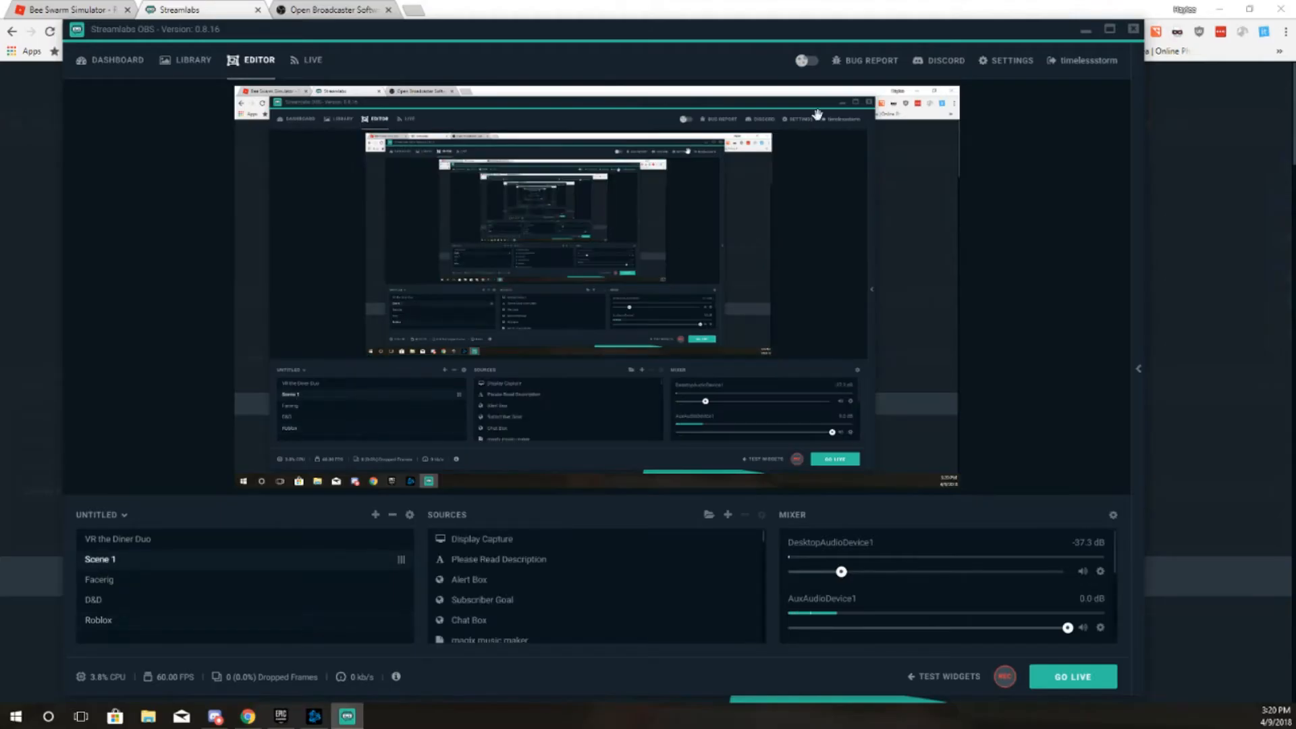
Minimize Streamlabs OBS and launch Bee Swarm Simulator from its Roblox page in the browser
click(1084, 33)
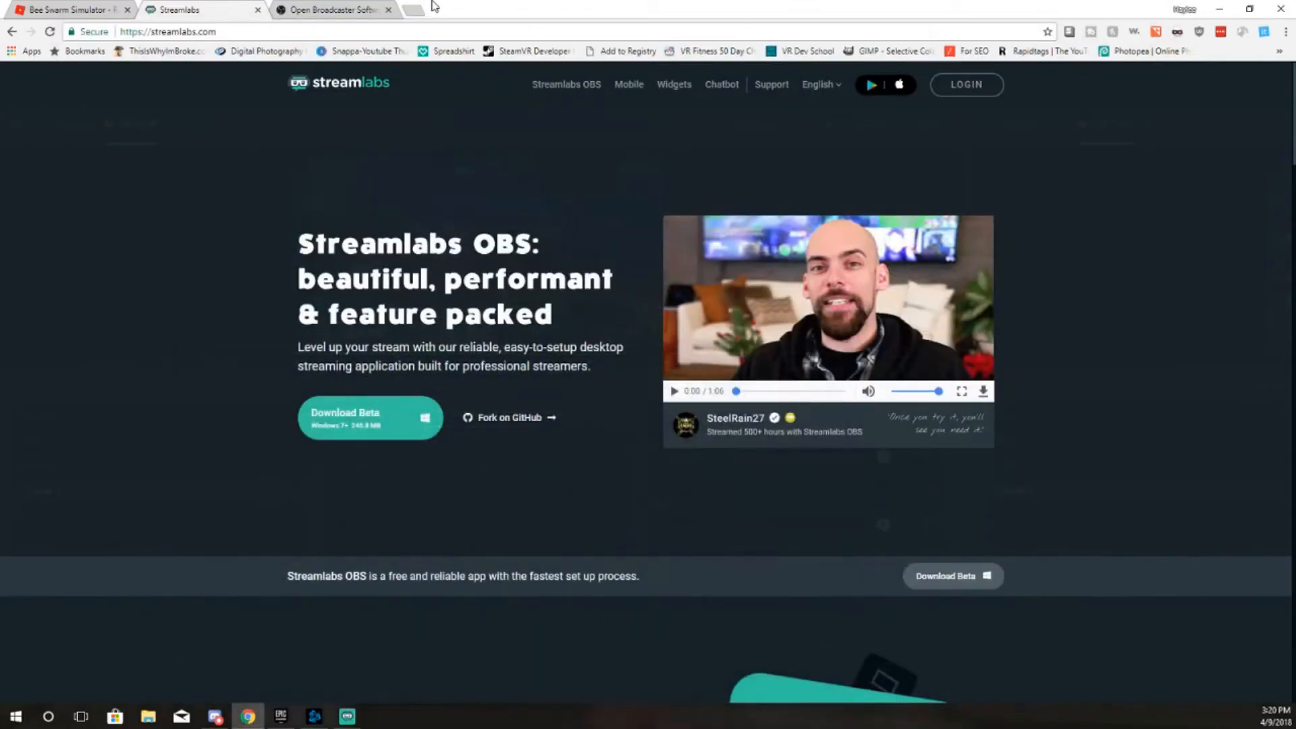
click(92, 9)
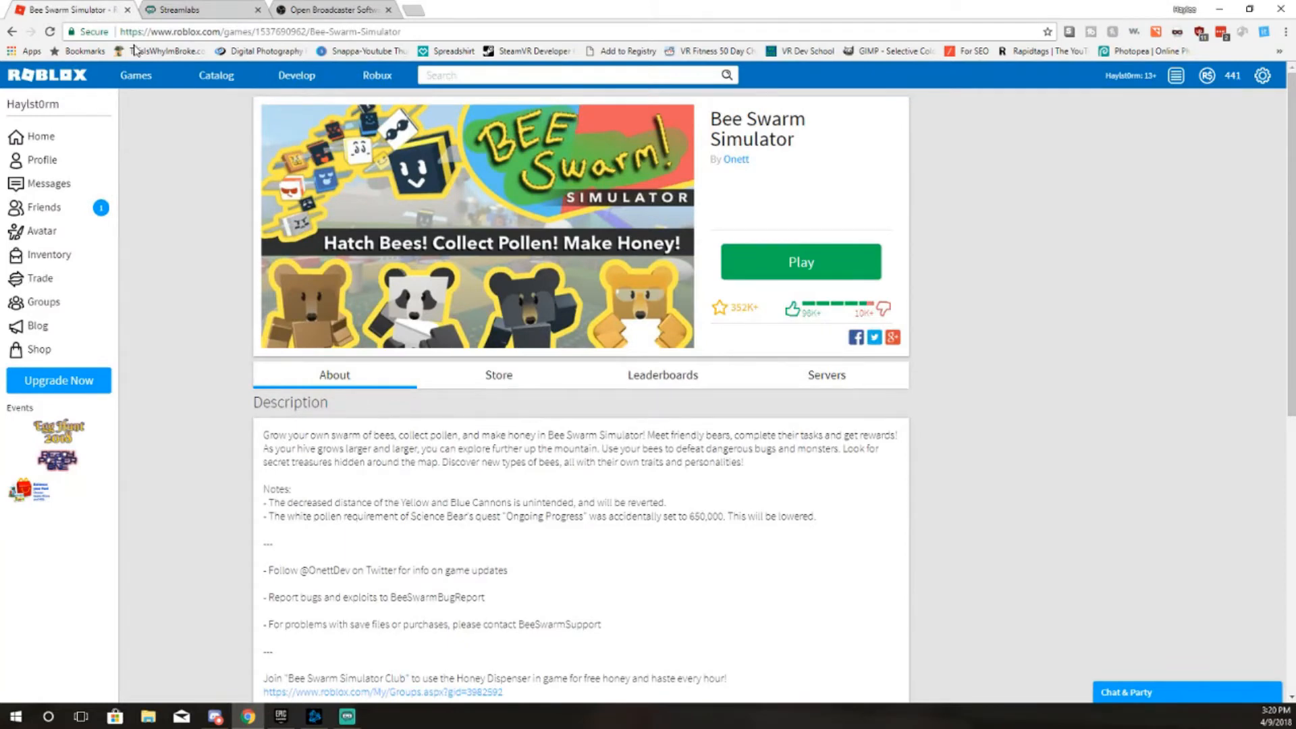
click(347, 717)
click(347, 720)
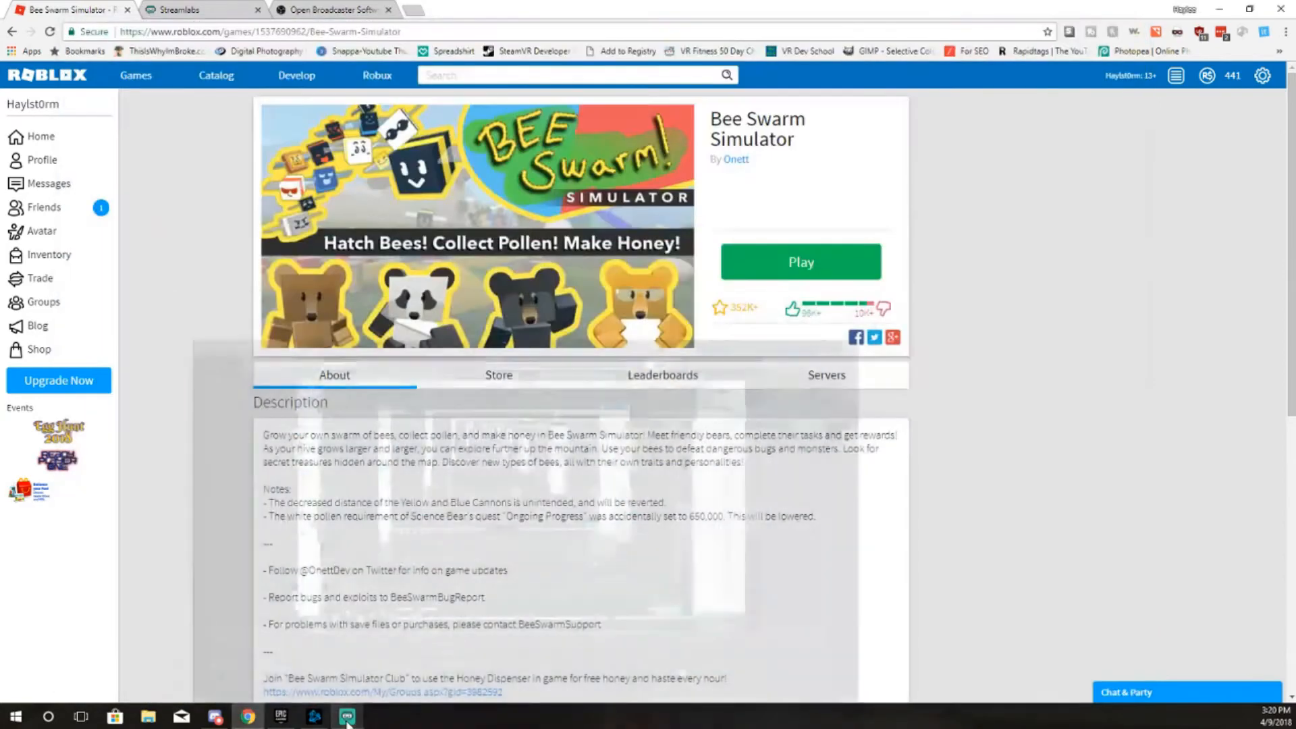
click(811, 262)
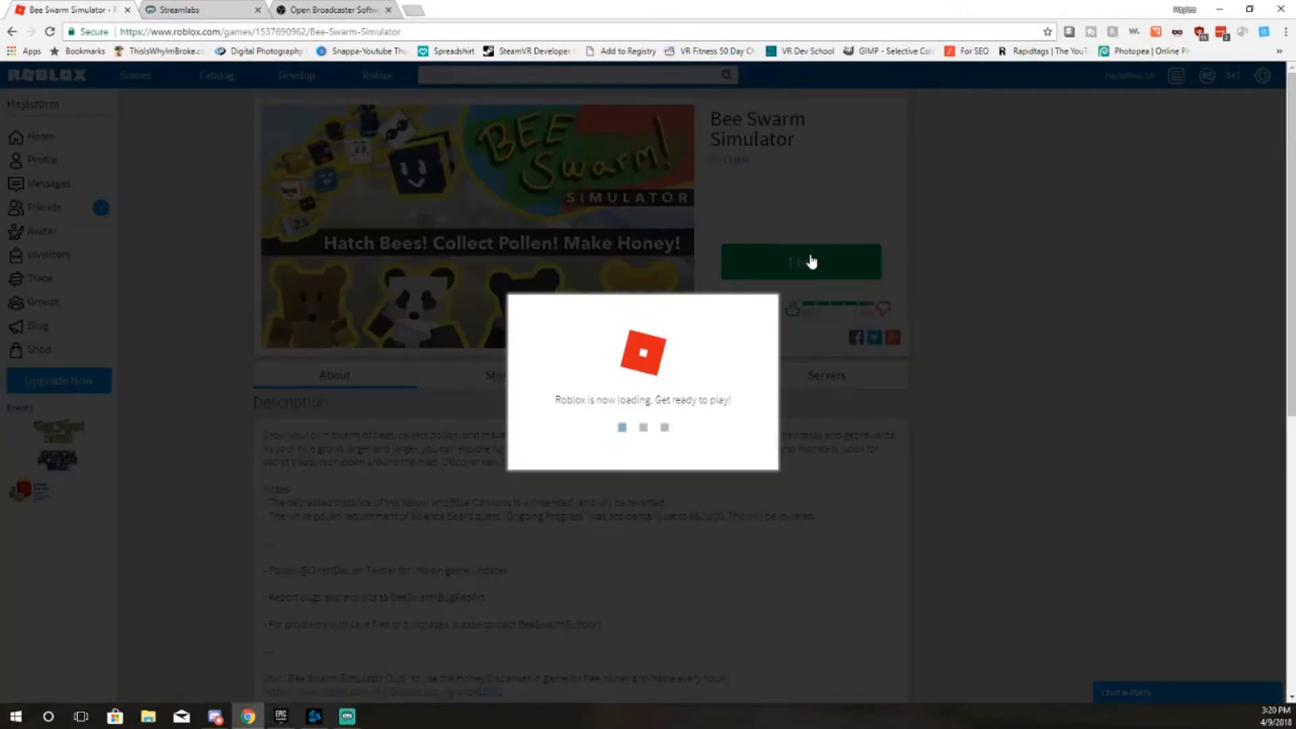
click(699, 106)
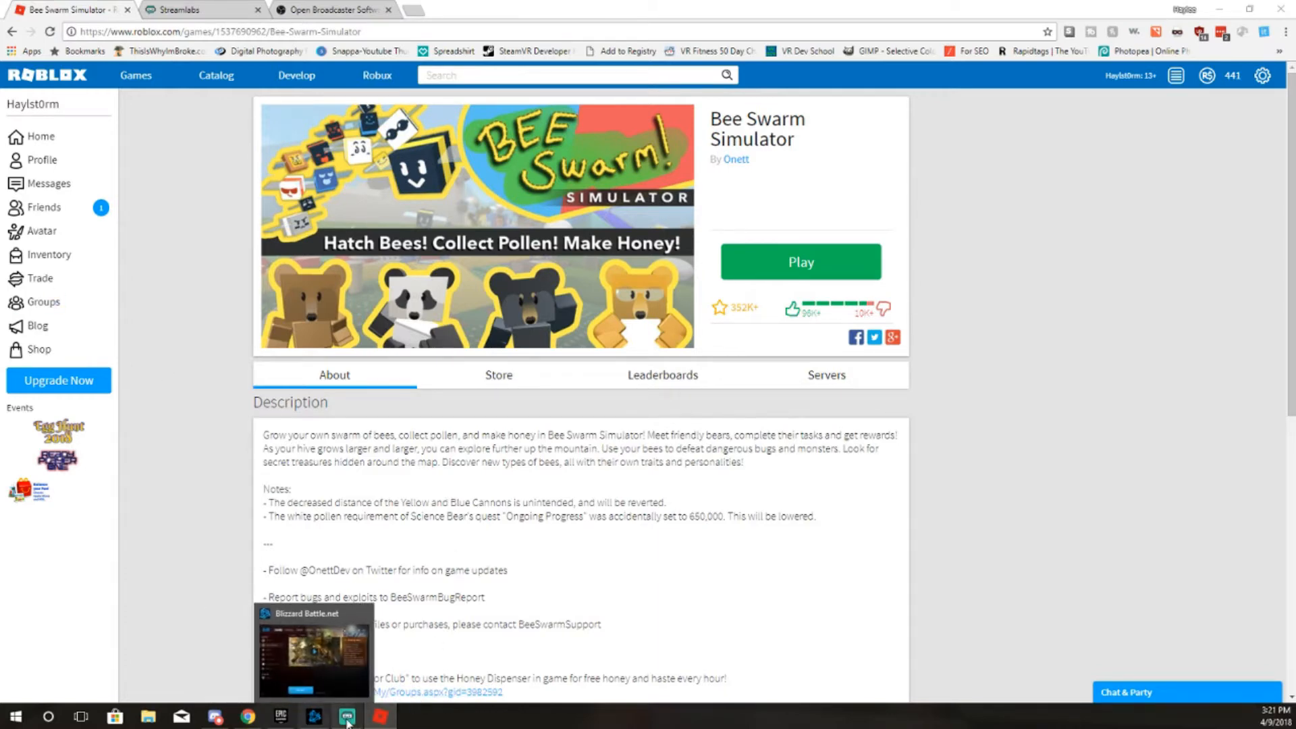
Switch to Streamlabs OBS, look through the sources of Scene 1 and locate the existing Roblox source
mouse_move(350, 723)
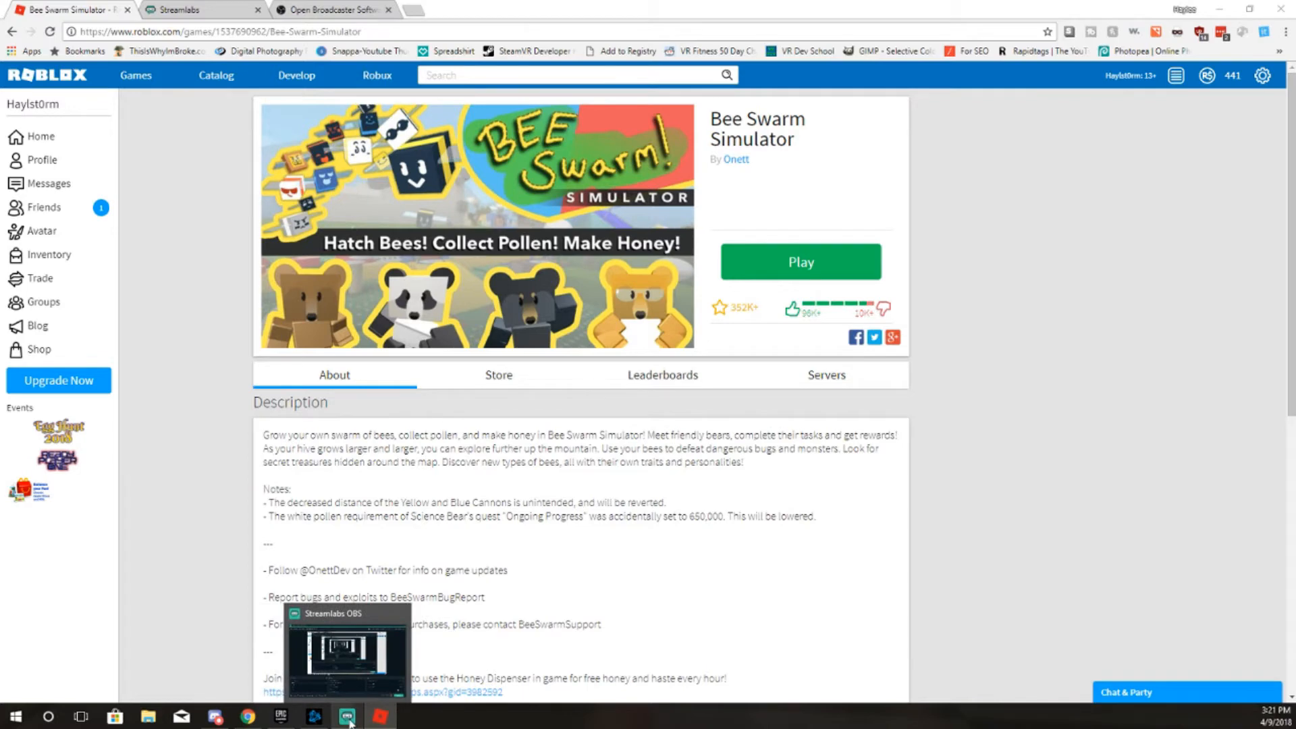
click(350, 722)
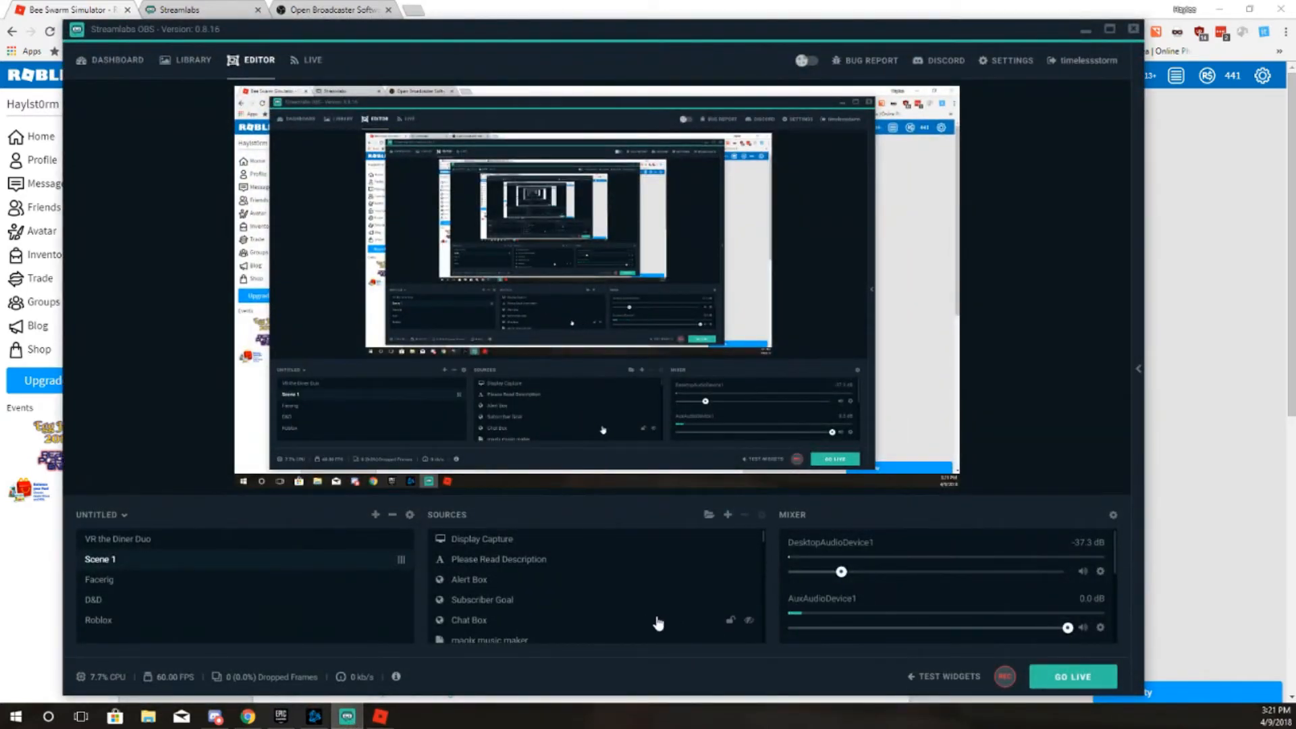
scroll(607, 621, down, 5)
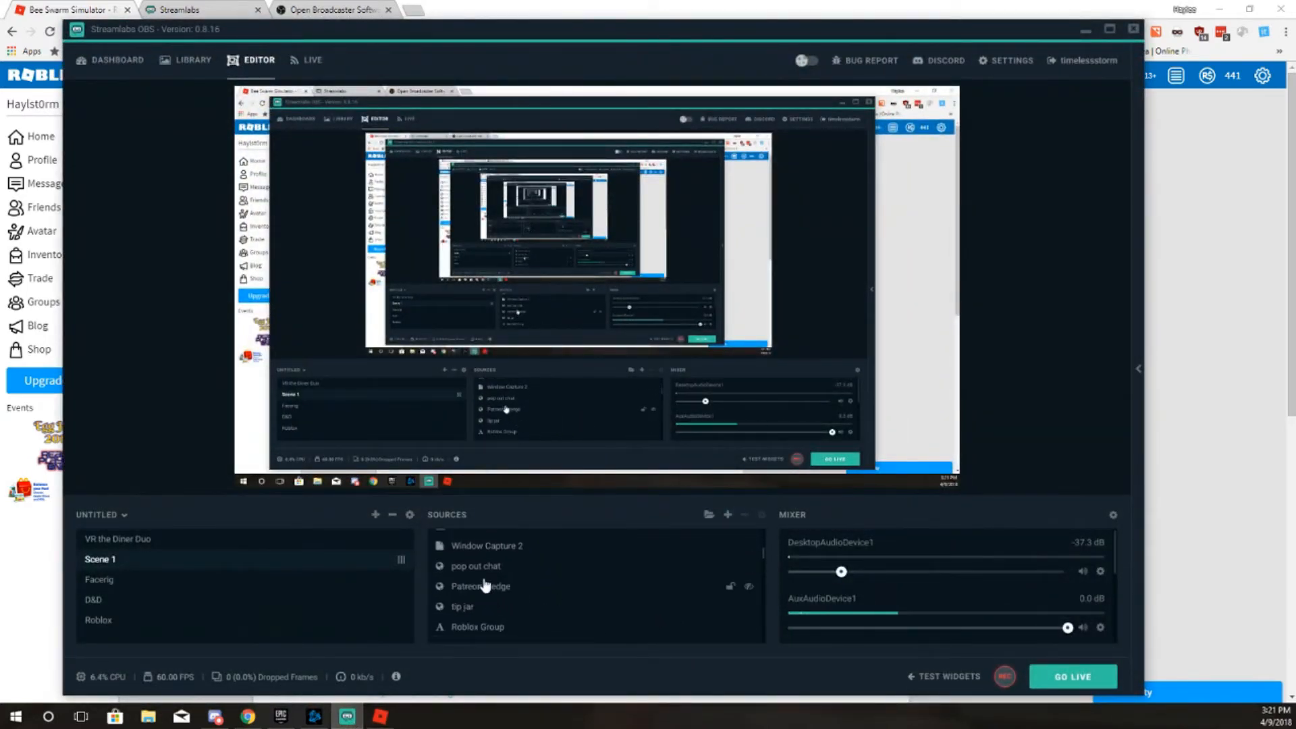
scroll(484, 628, down, 3)
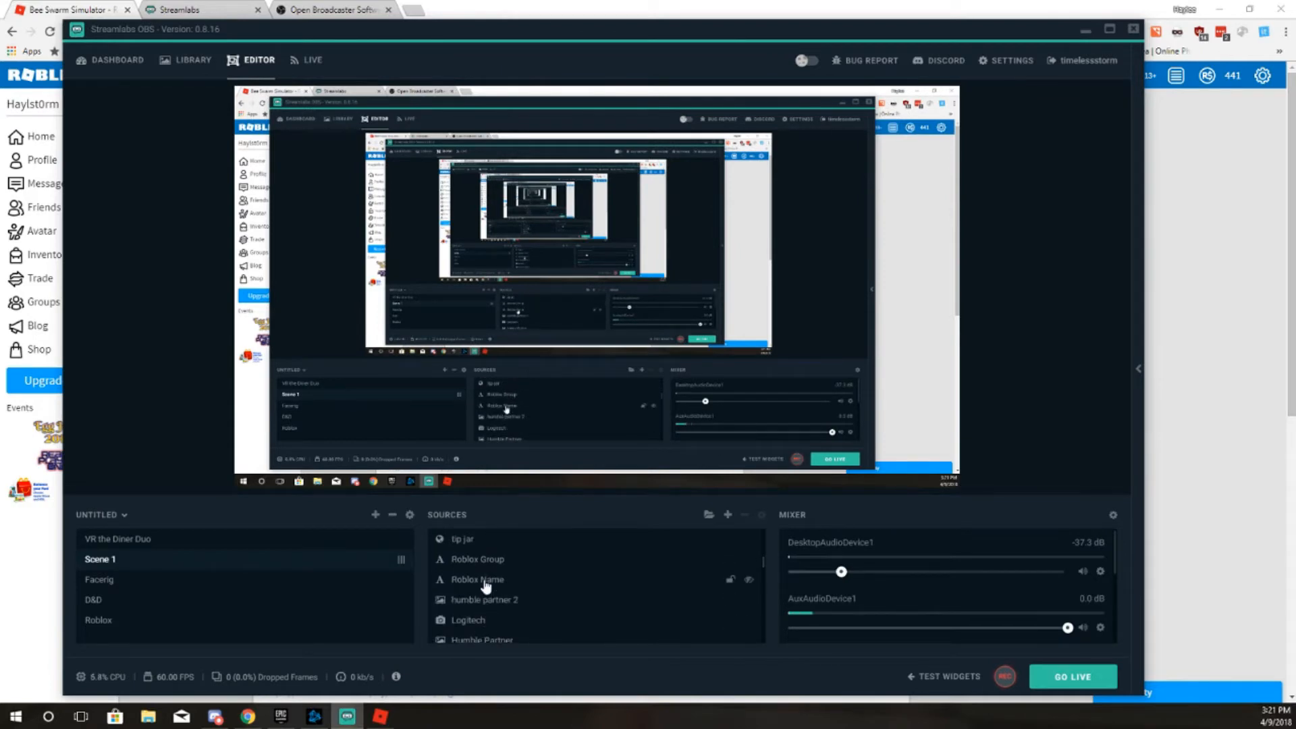
scroll(483, 624, down, 3)
scroll(483, 624, down, 5)
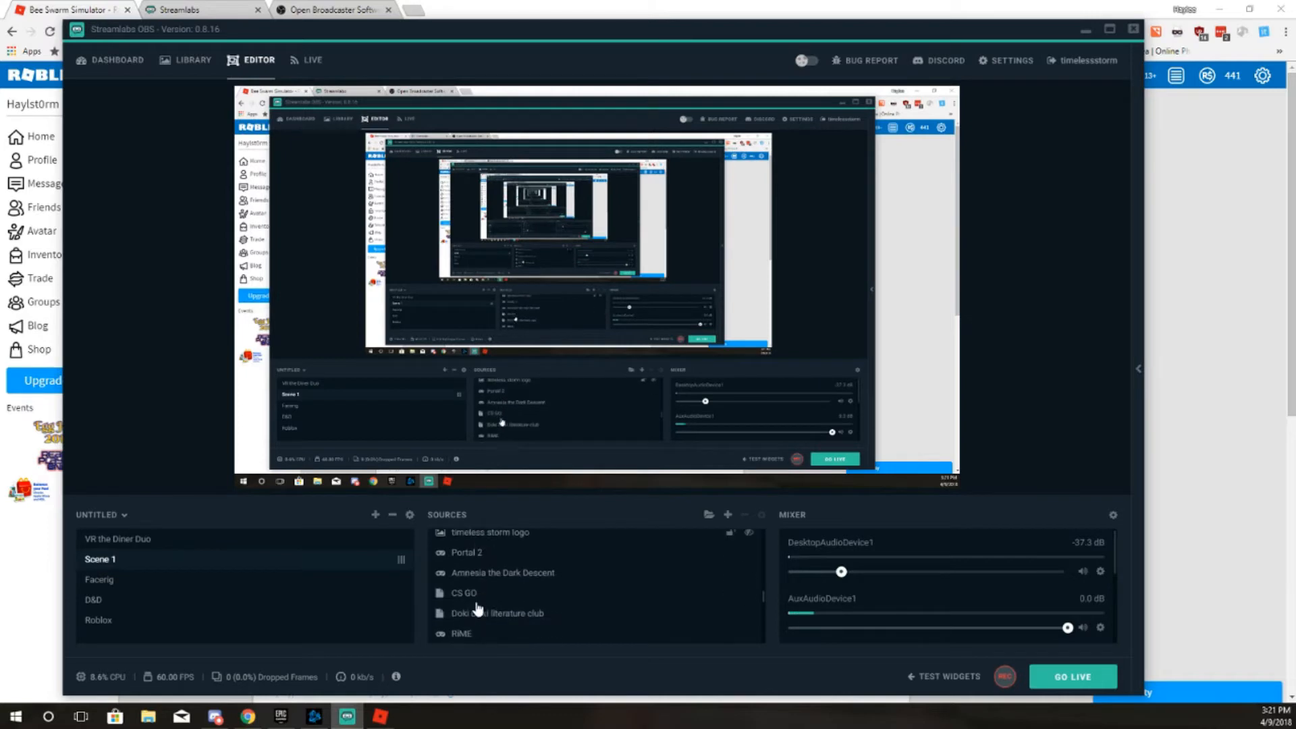
scroll(478, 610, down, 4)
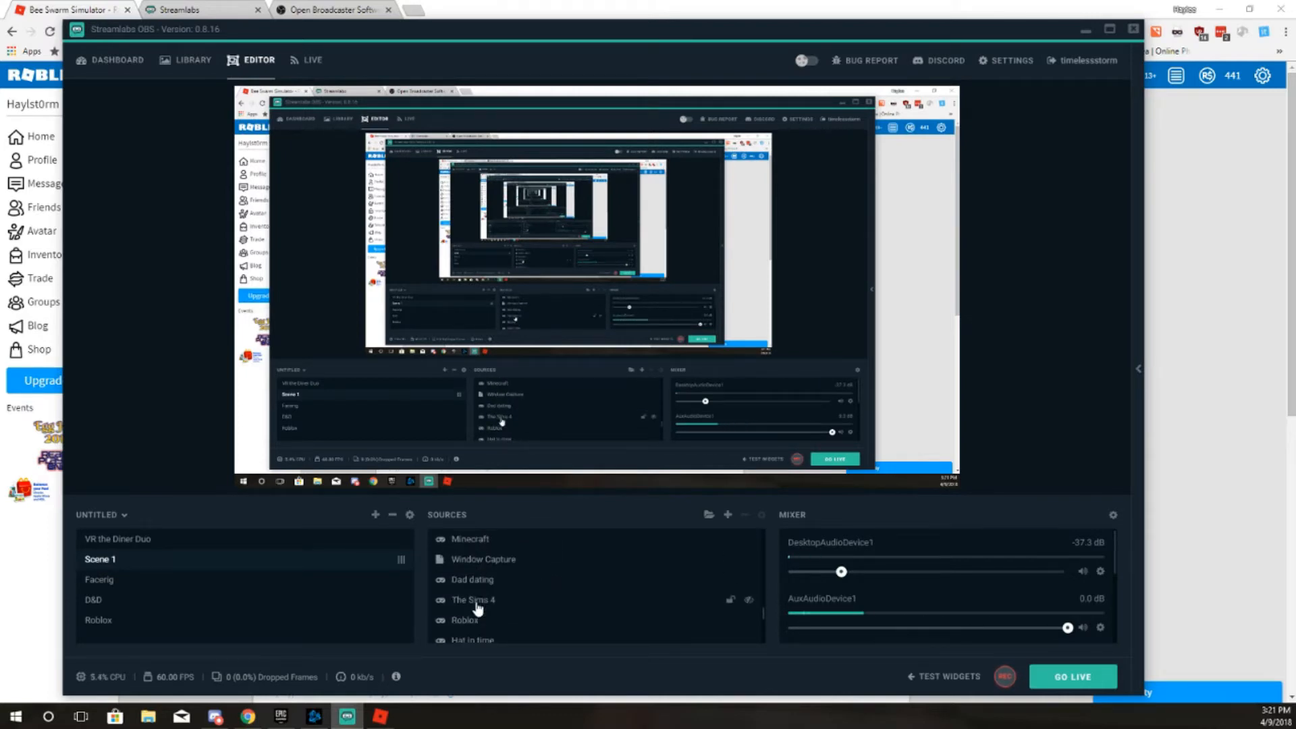
click(467, 621)
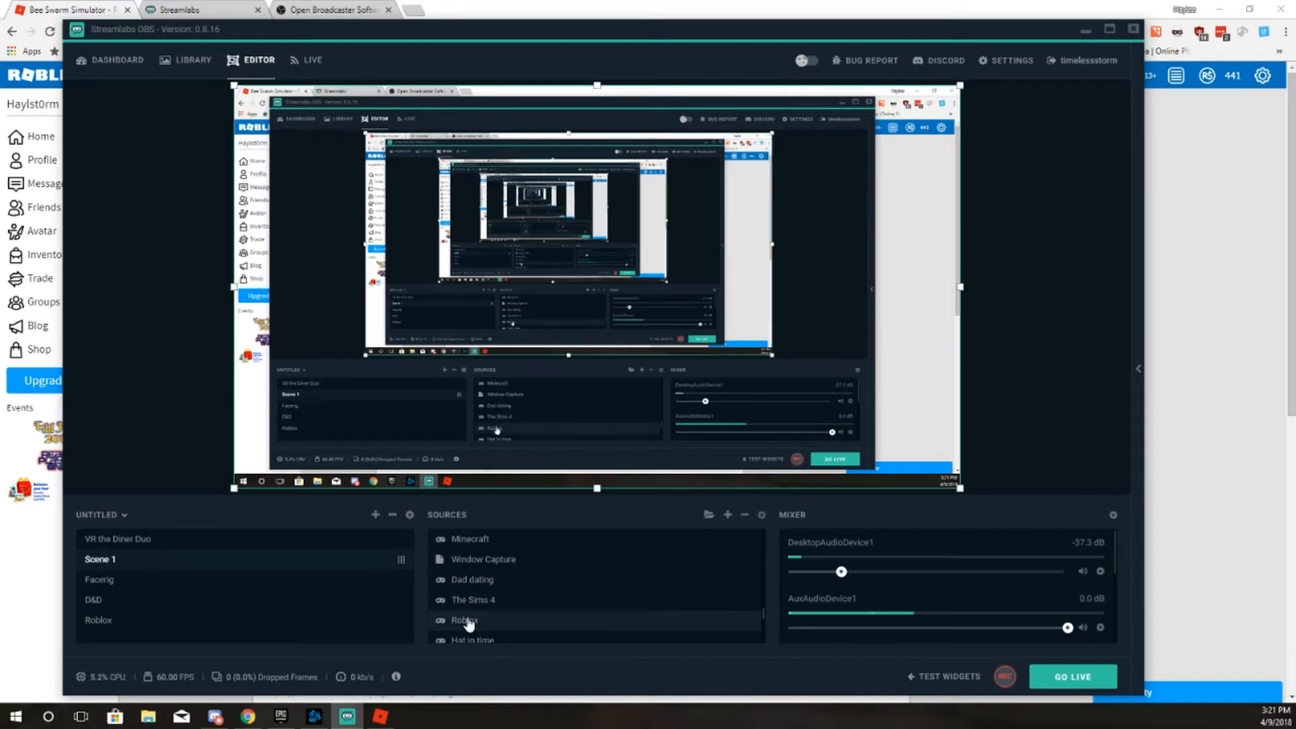
mouse_move(485, 627)
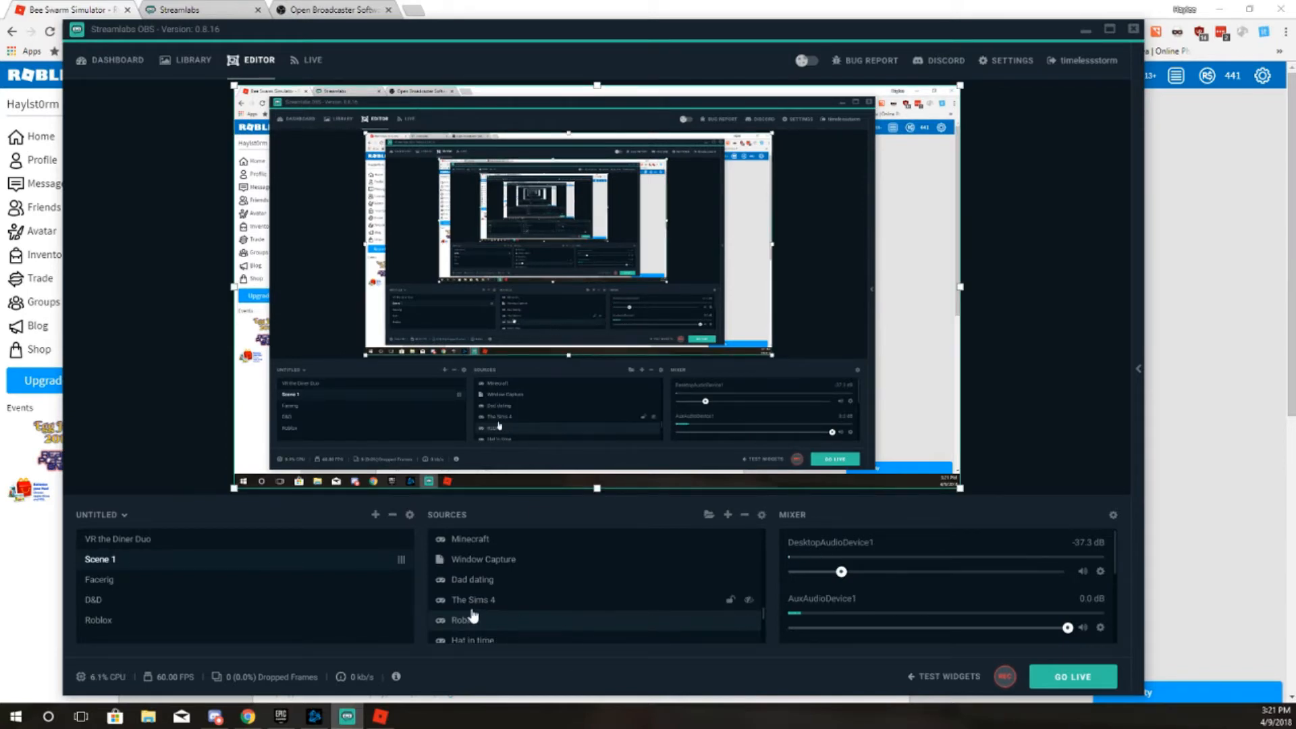
scroll(506, 612, down, 3)
scroll(507, 611, up, 5)
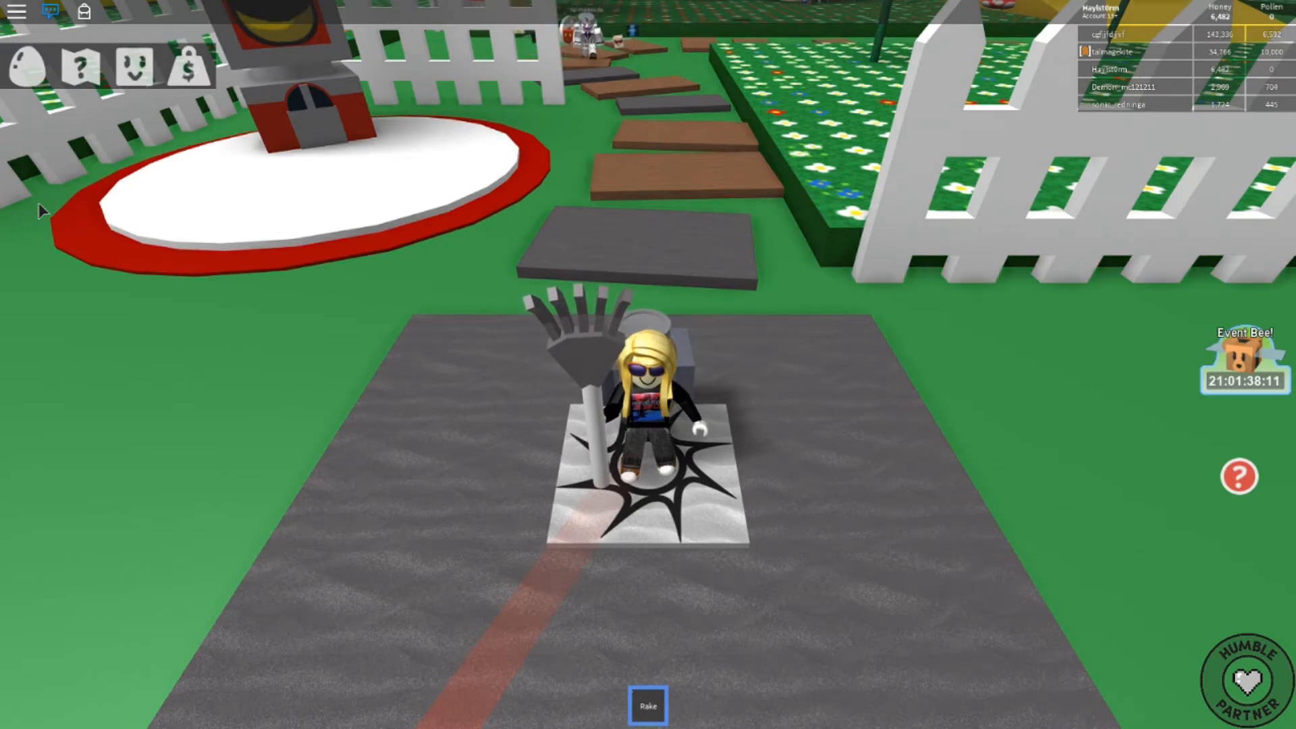
Switch from the game to Streamlabs OBS and add a new Game Capture source named Roblox 2 to Scene 1
key(alt+Tab)
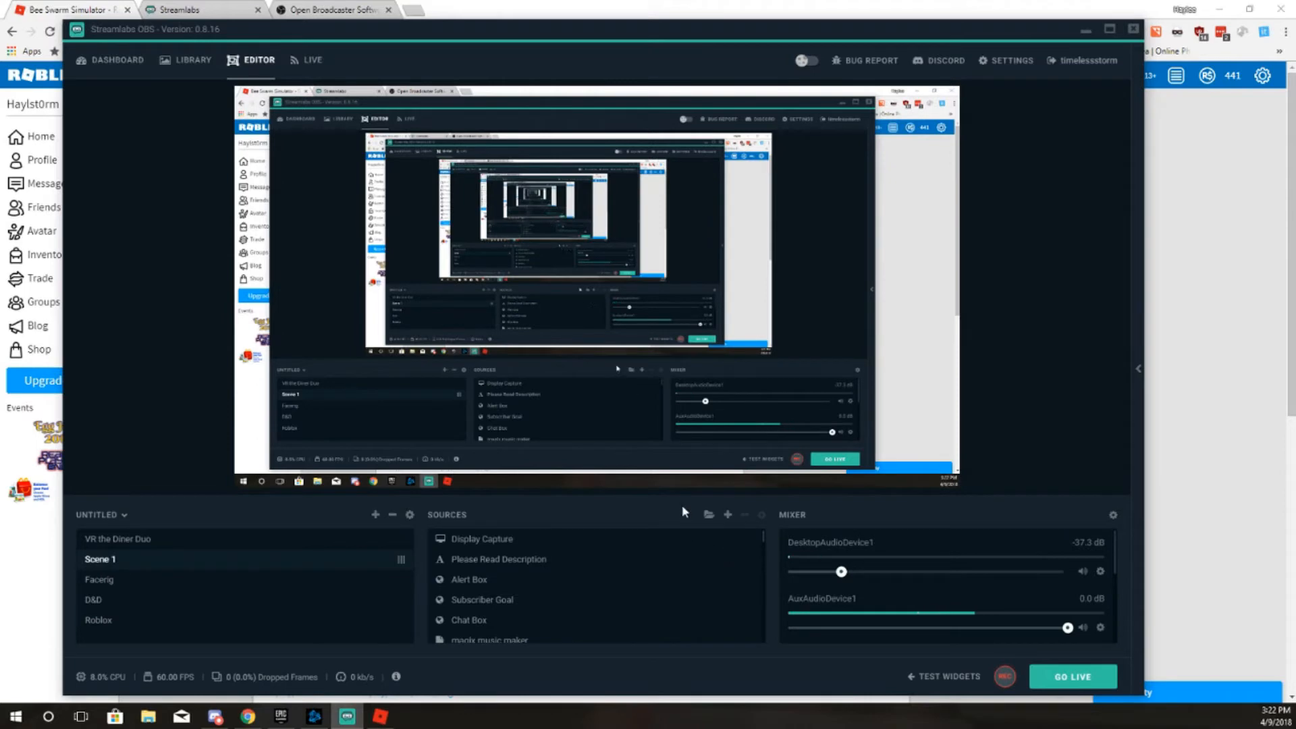
click(728, 515)
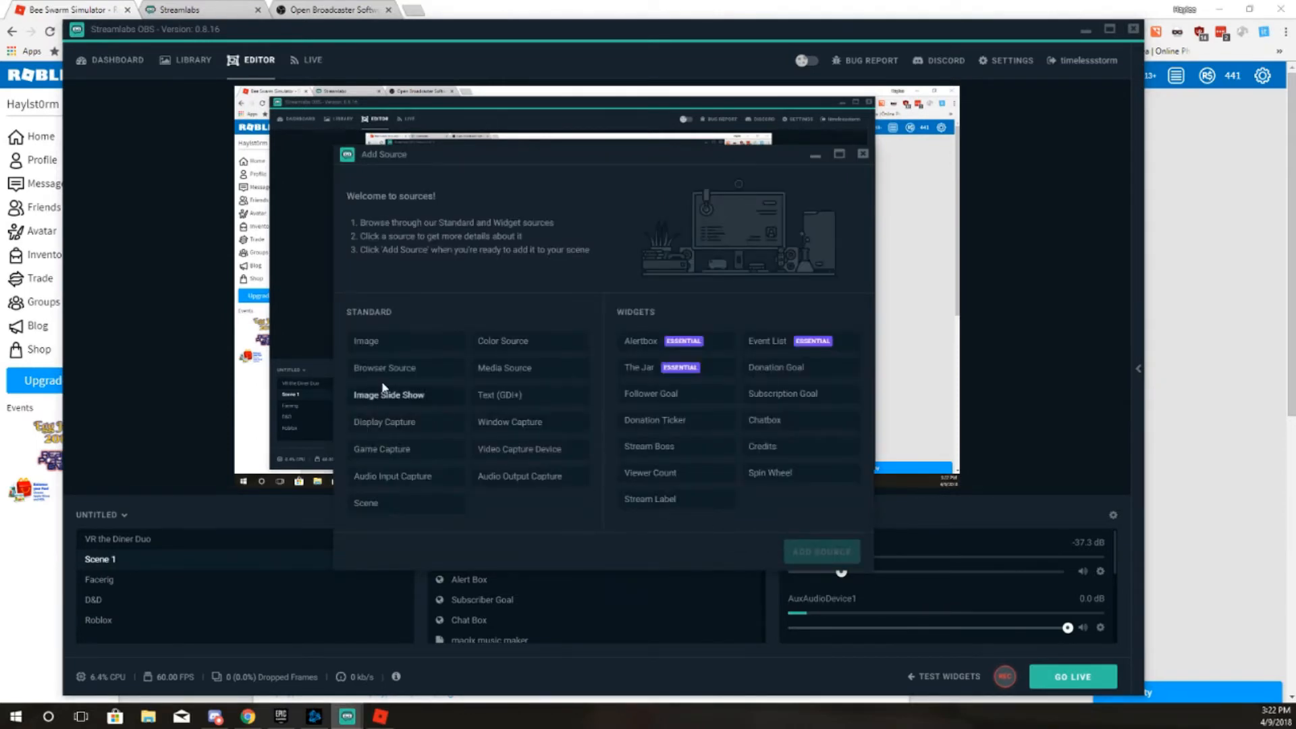
click(398, 451)
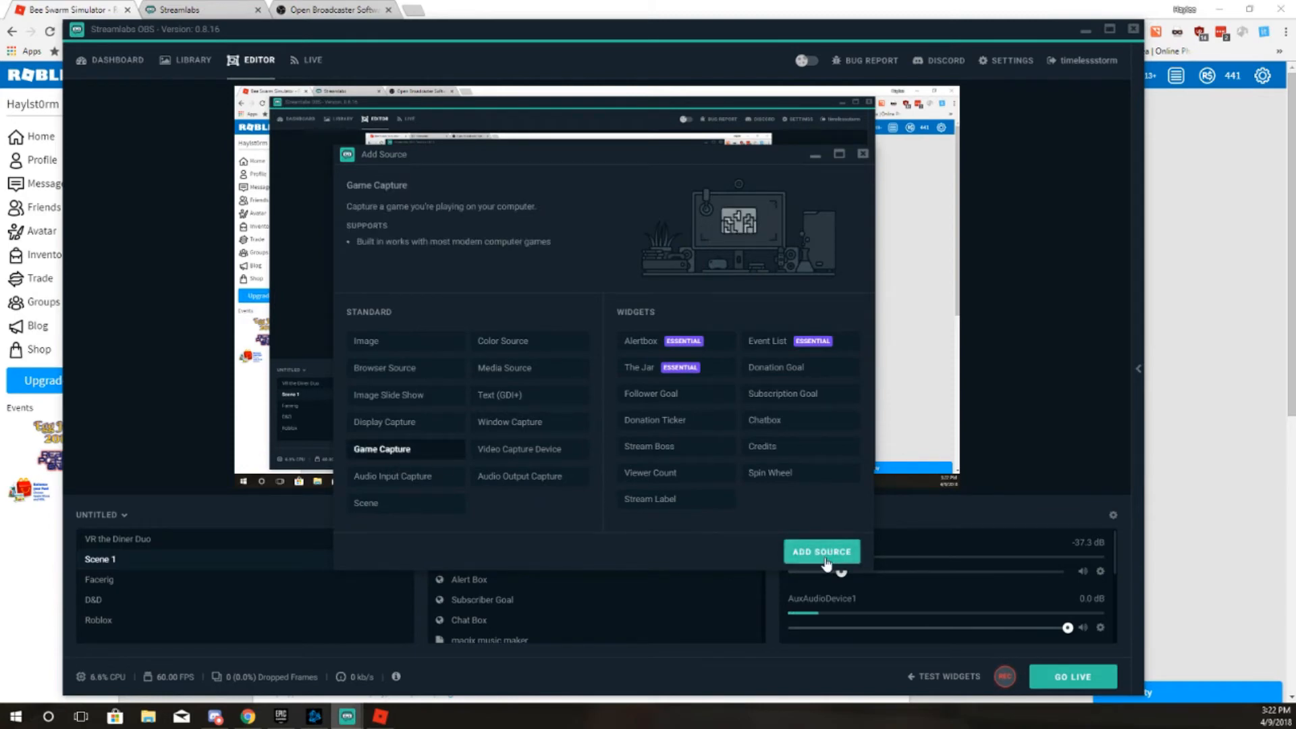
click(822, 552)
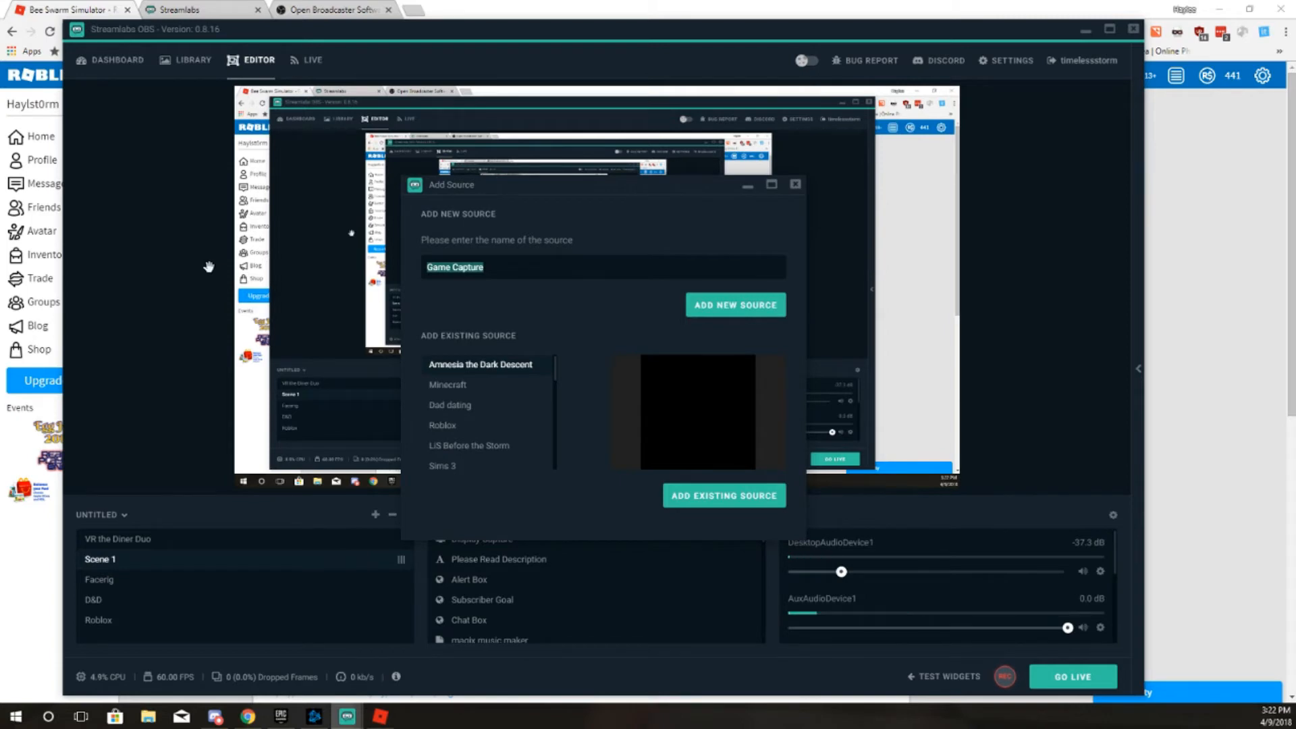
text(Roblox 2)
click(736, 306)
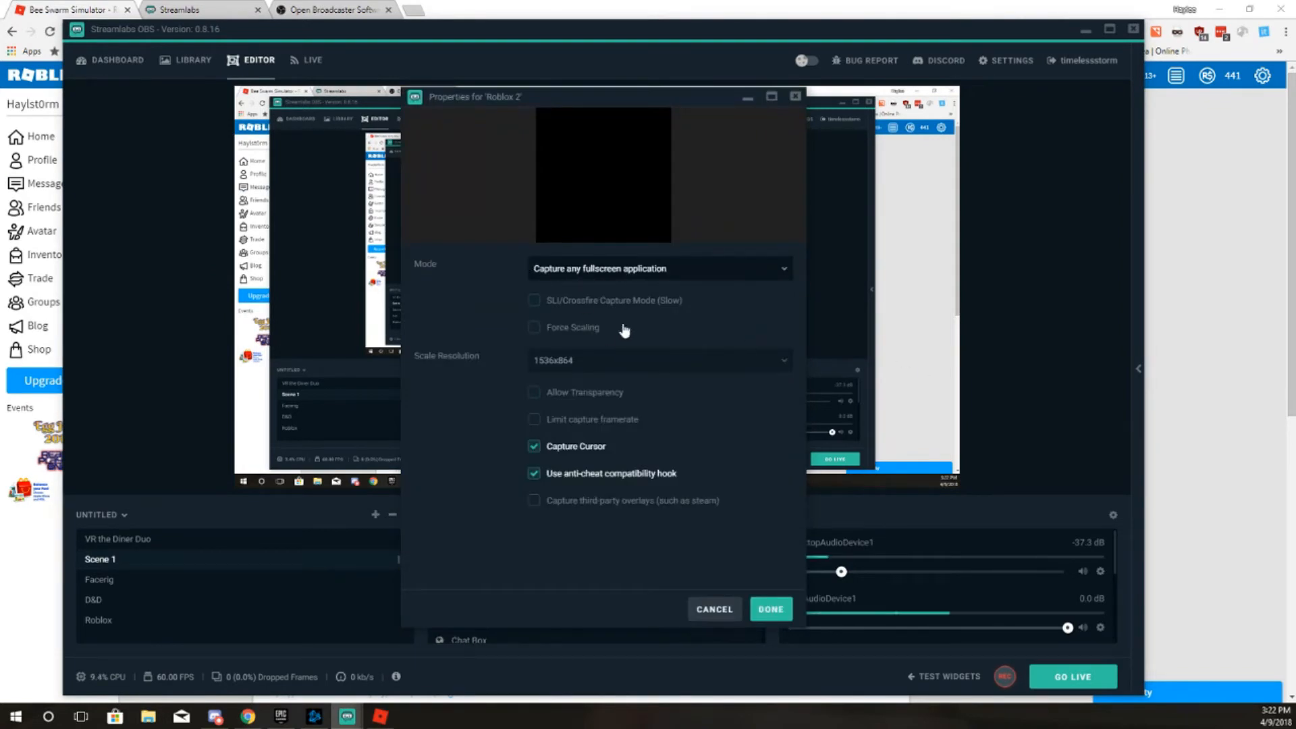
Set the Roblox 2 source's mode to Capture specific window, view the available windows, and cancel its properties
drag(594, 100, 462, 91)
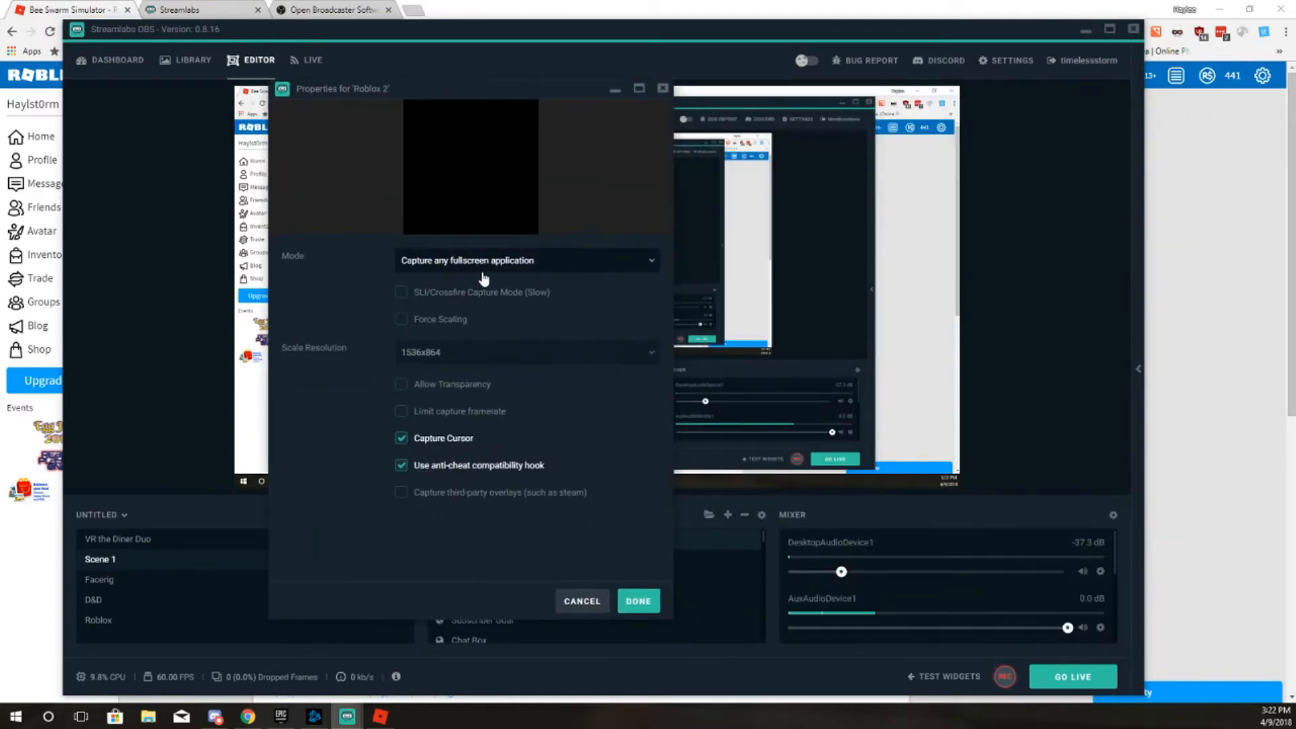
click(523, 274)
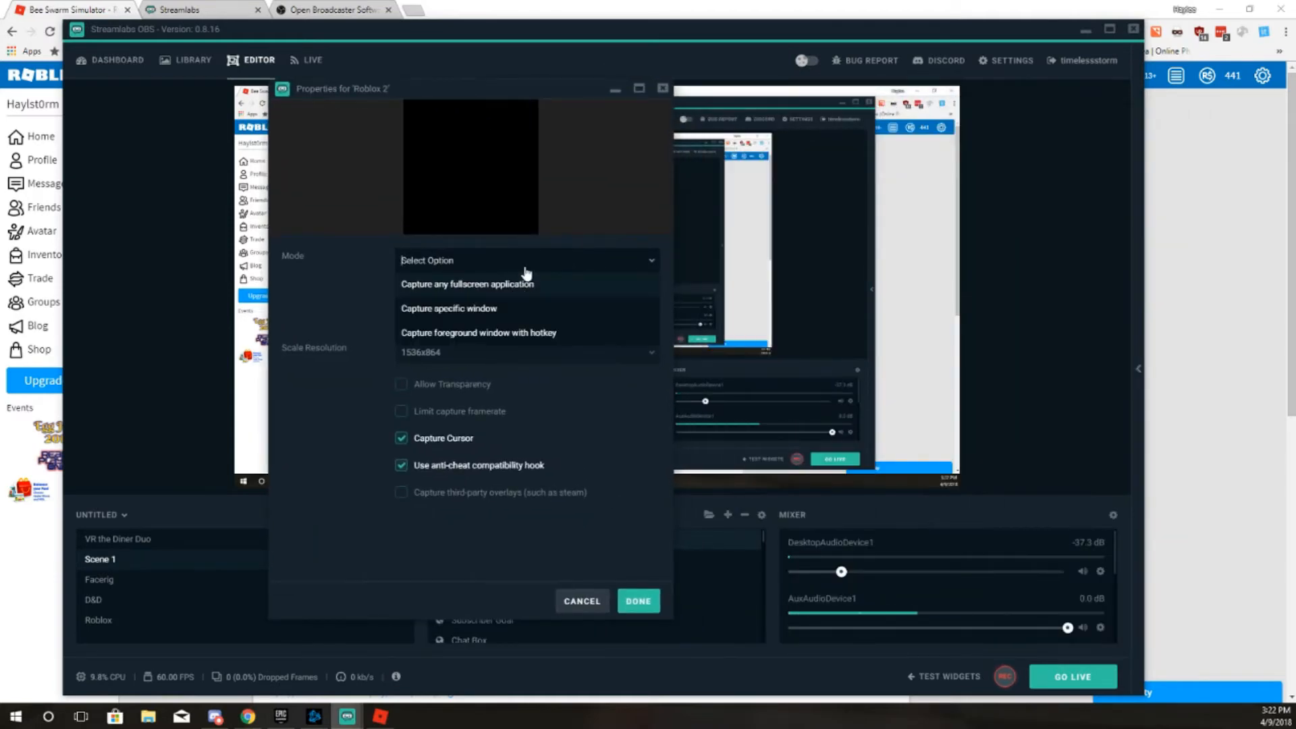
click(466, 310)
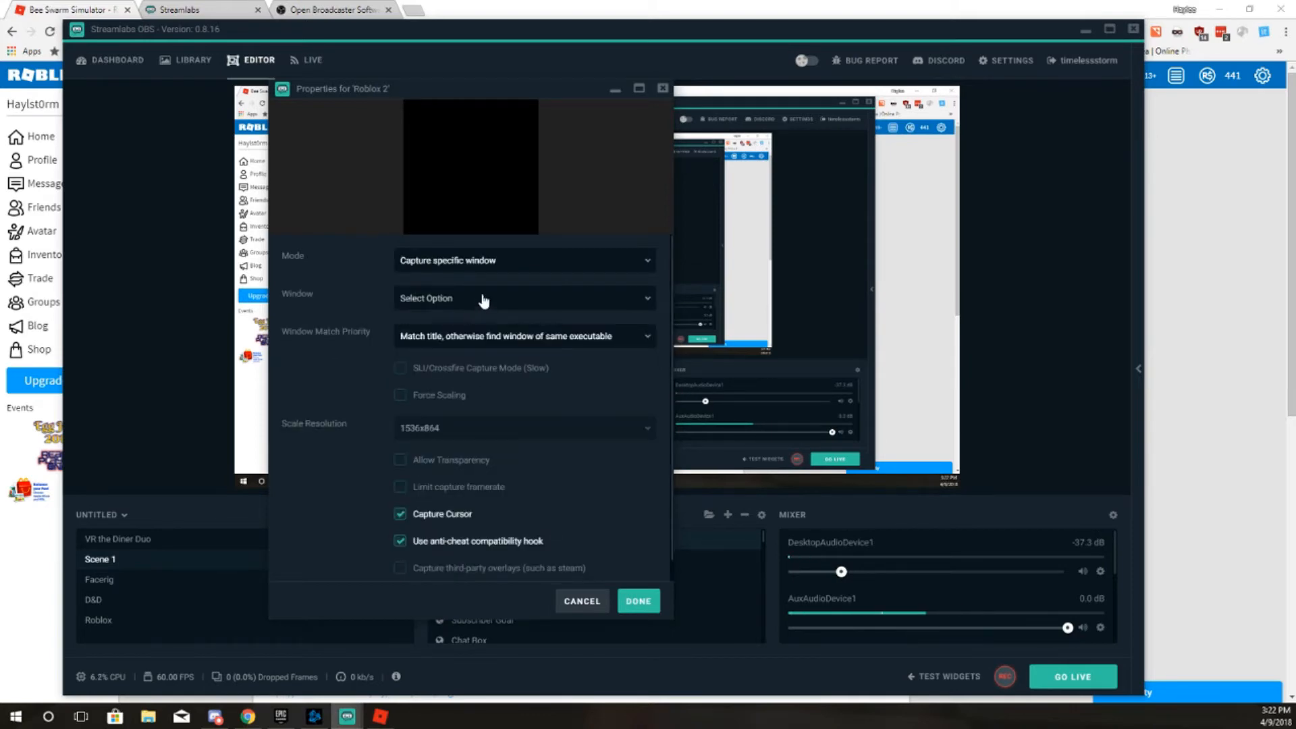
click(481, 302)
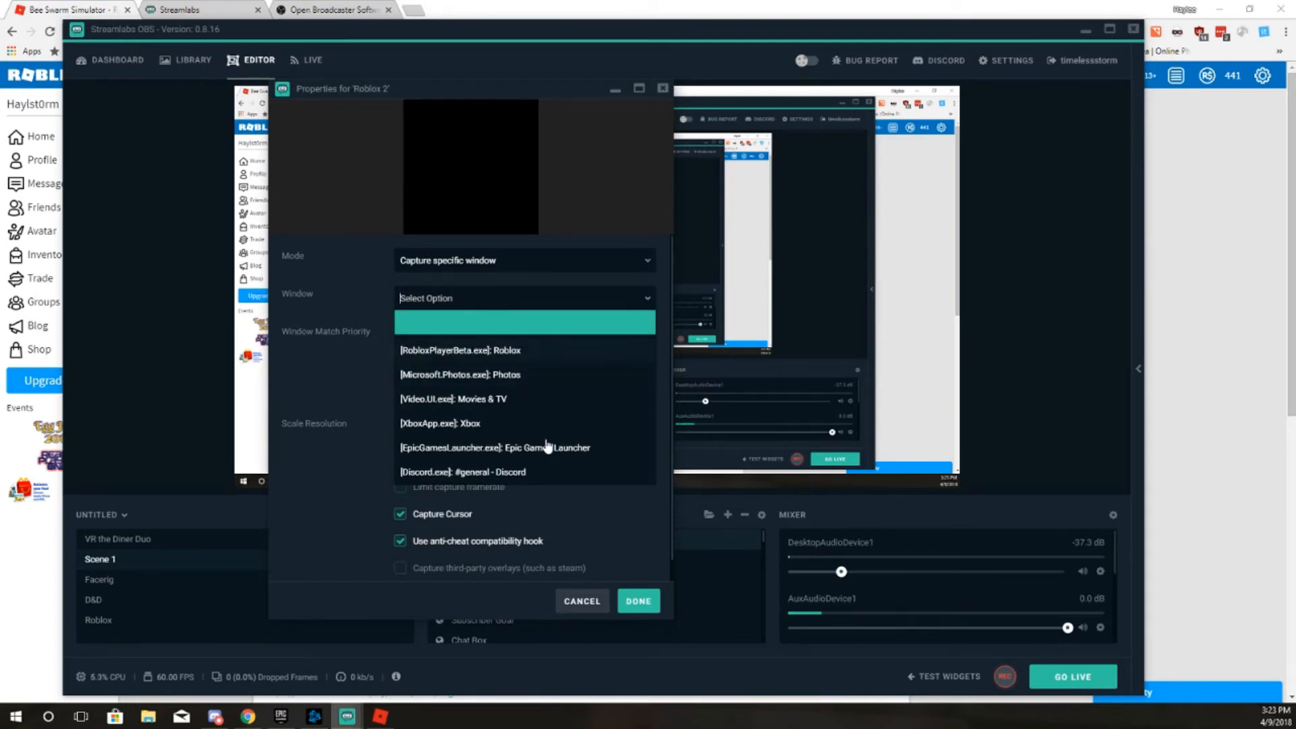
click(589, 606)
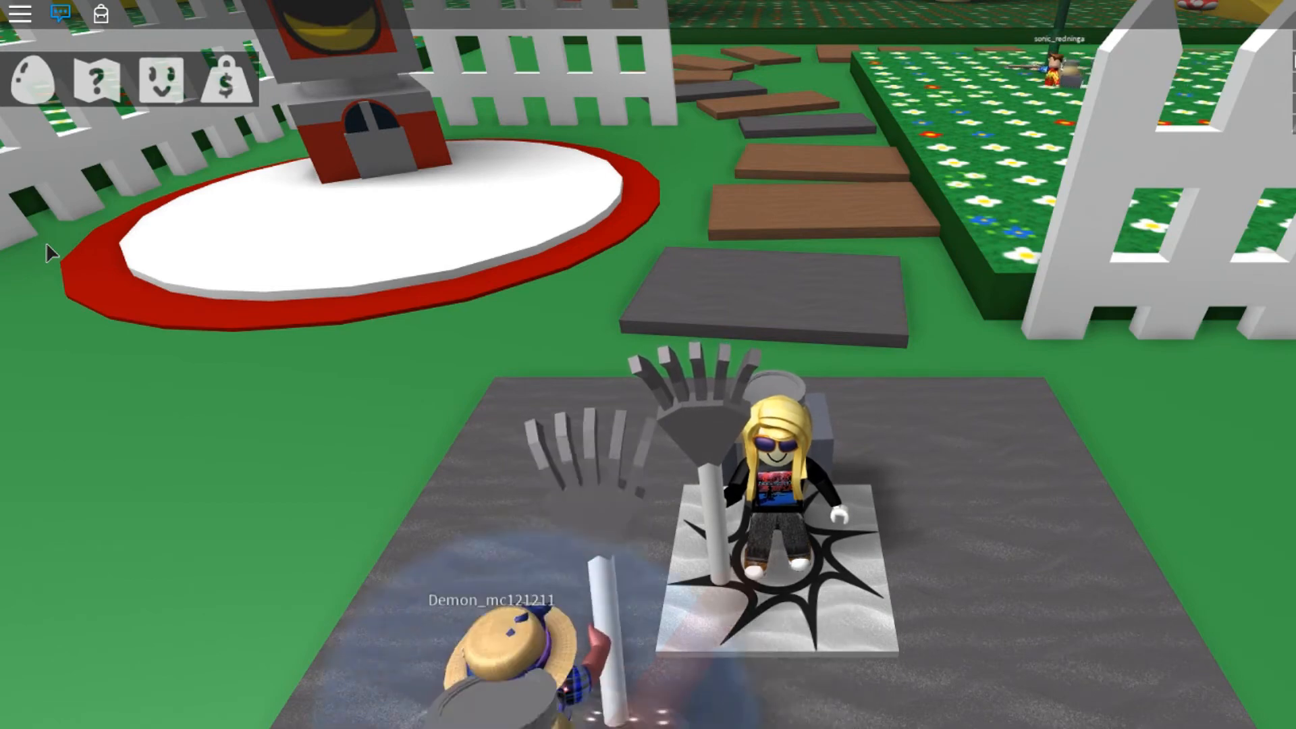
Switch from the game to Streamlabs OBS and select NVENC as the streaming encoder in the output settings
mouse_move(895, 450)
mouse_down()
mouse_move(907, 446)
mouse_move(894, 451)
mouse_up()
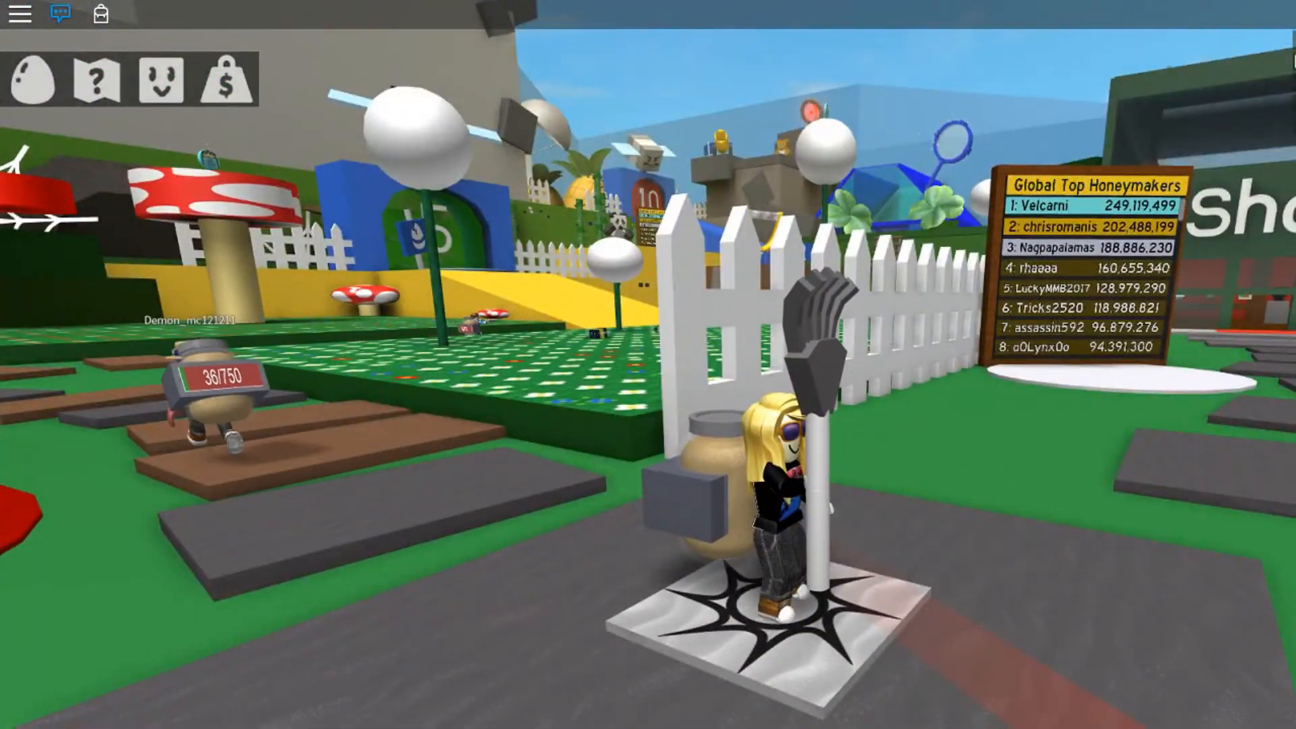
key(alt+Tab)
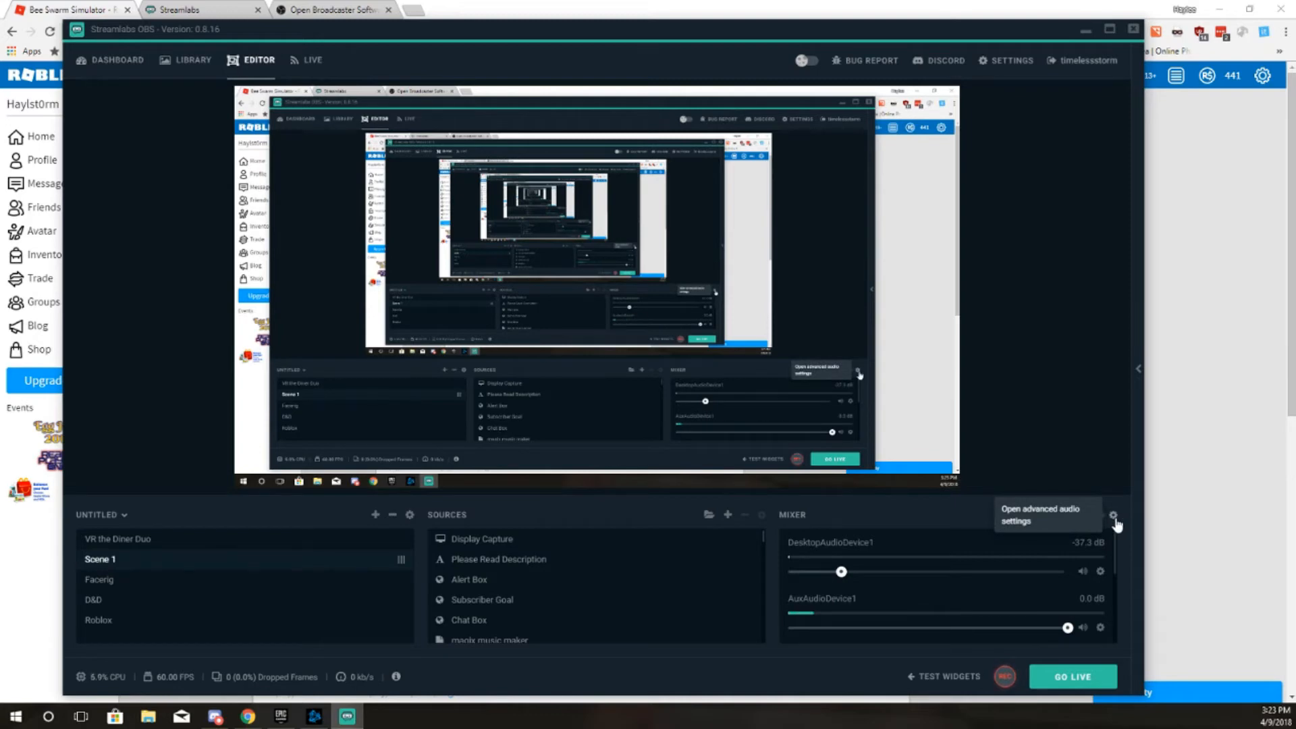
click(1007, 66)
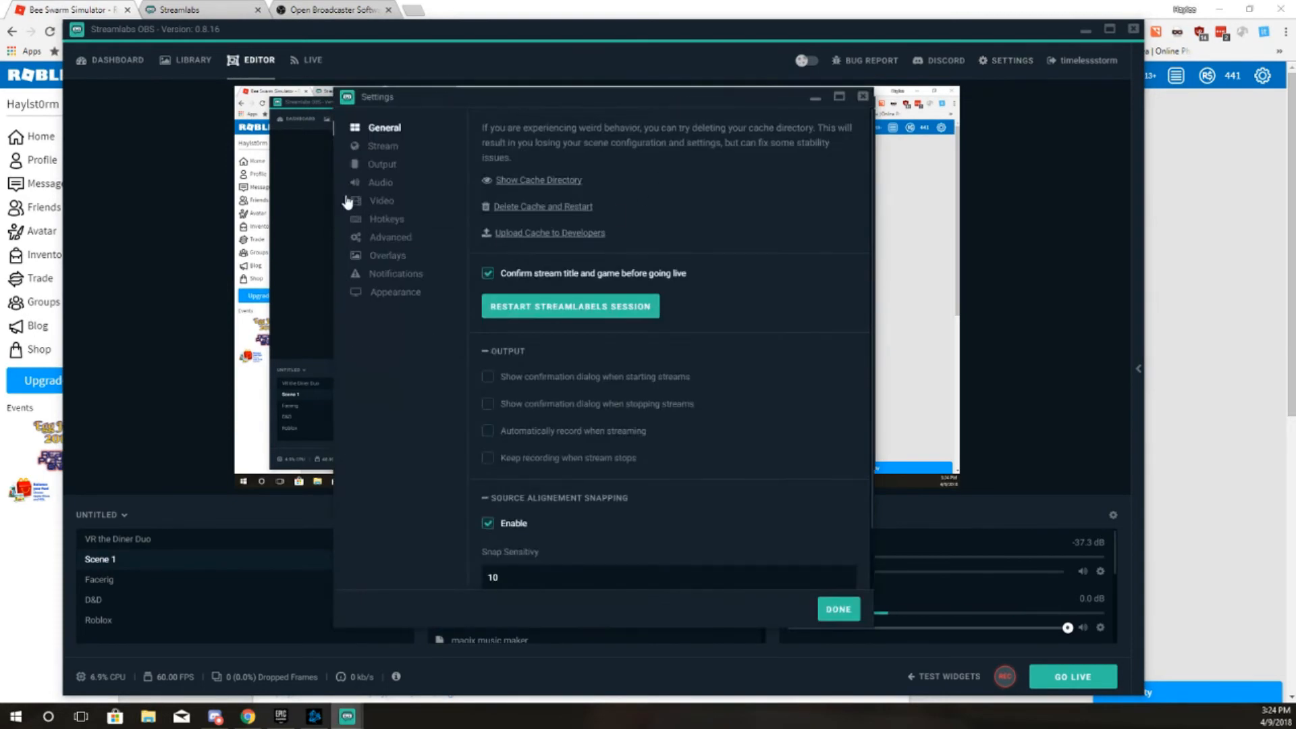
click(377, 167)
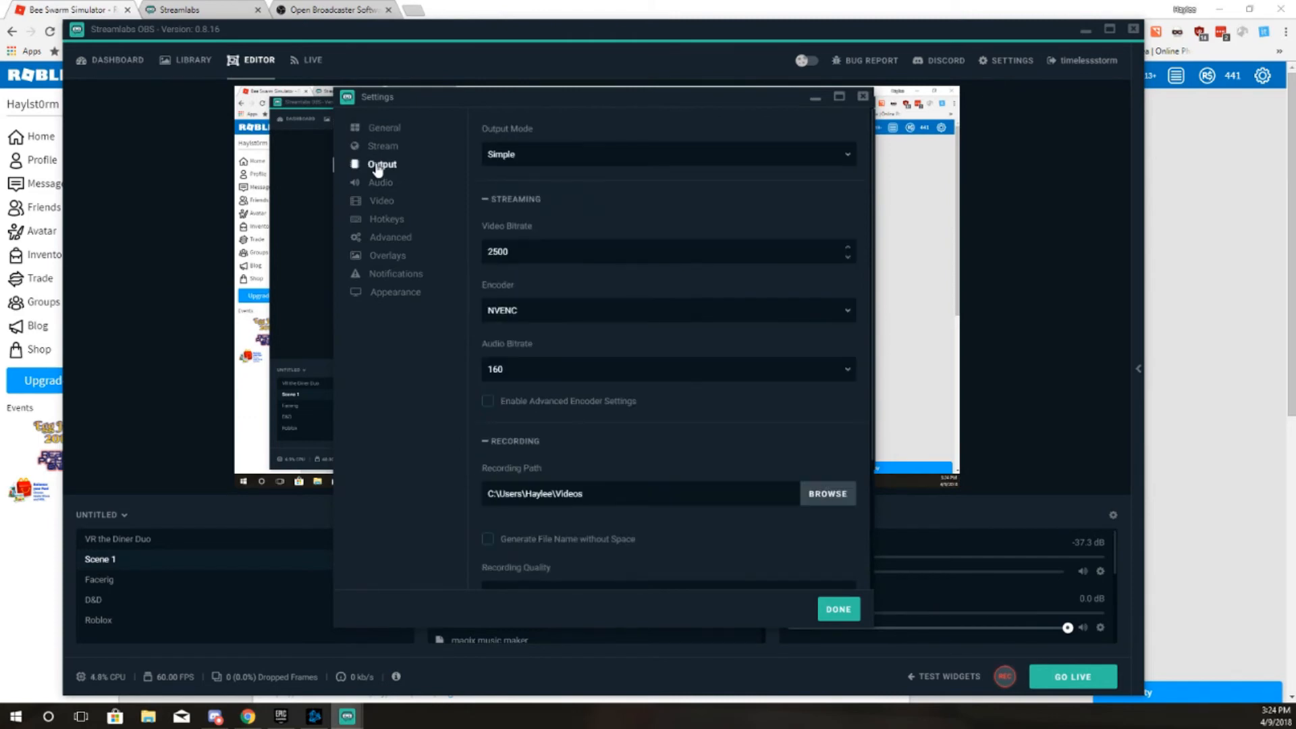
click(544, 318)
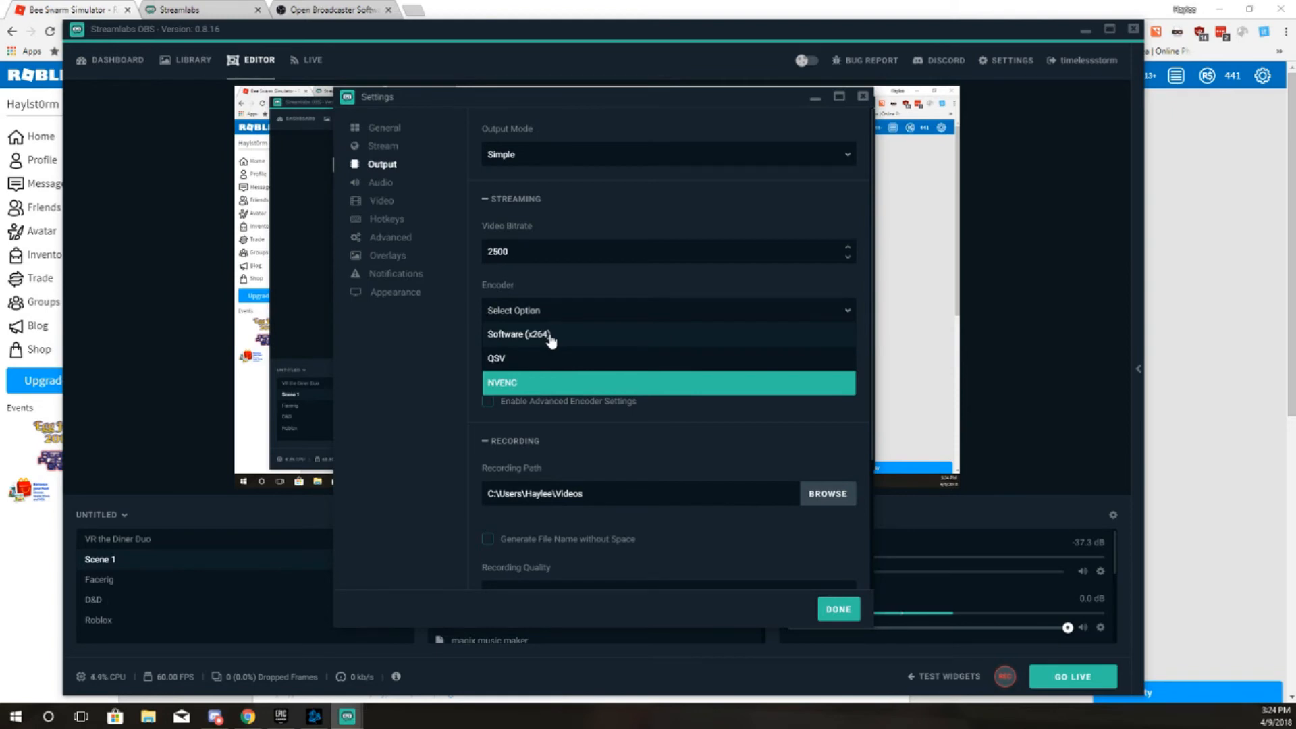
click(556, 382)
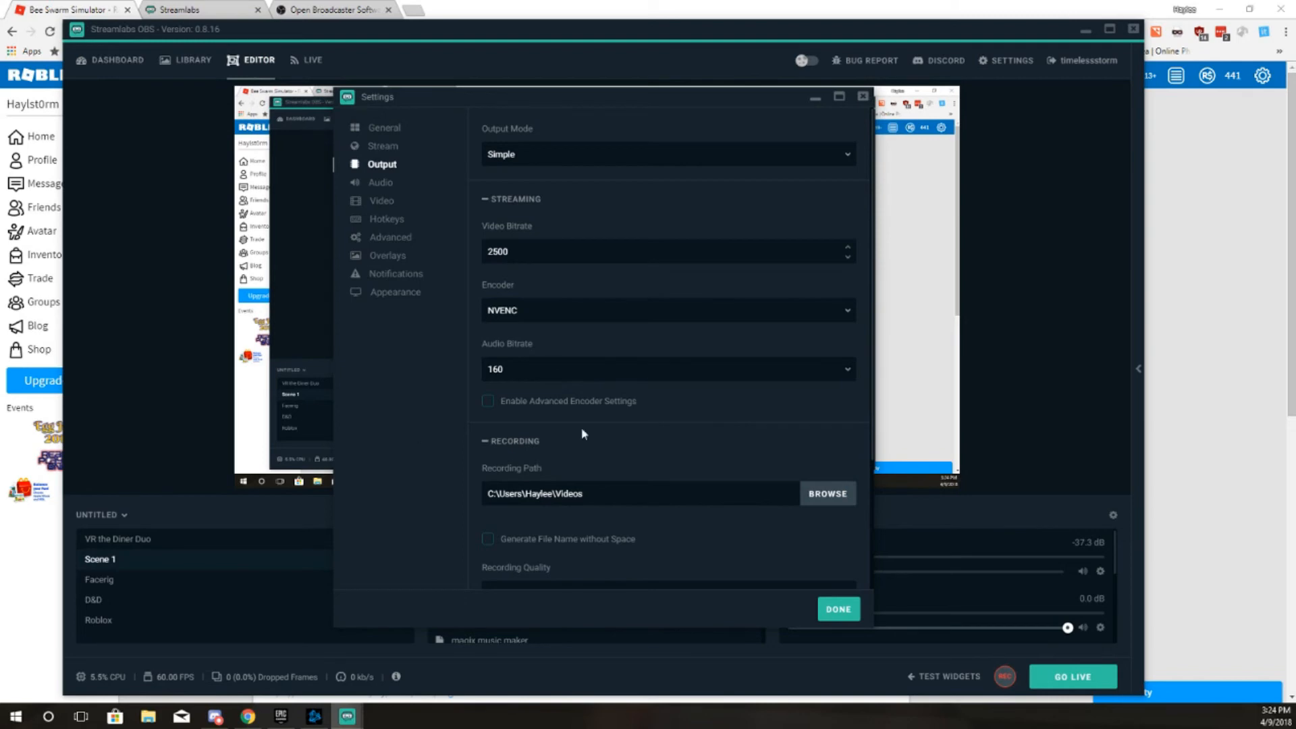
click(838, 609)
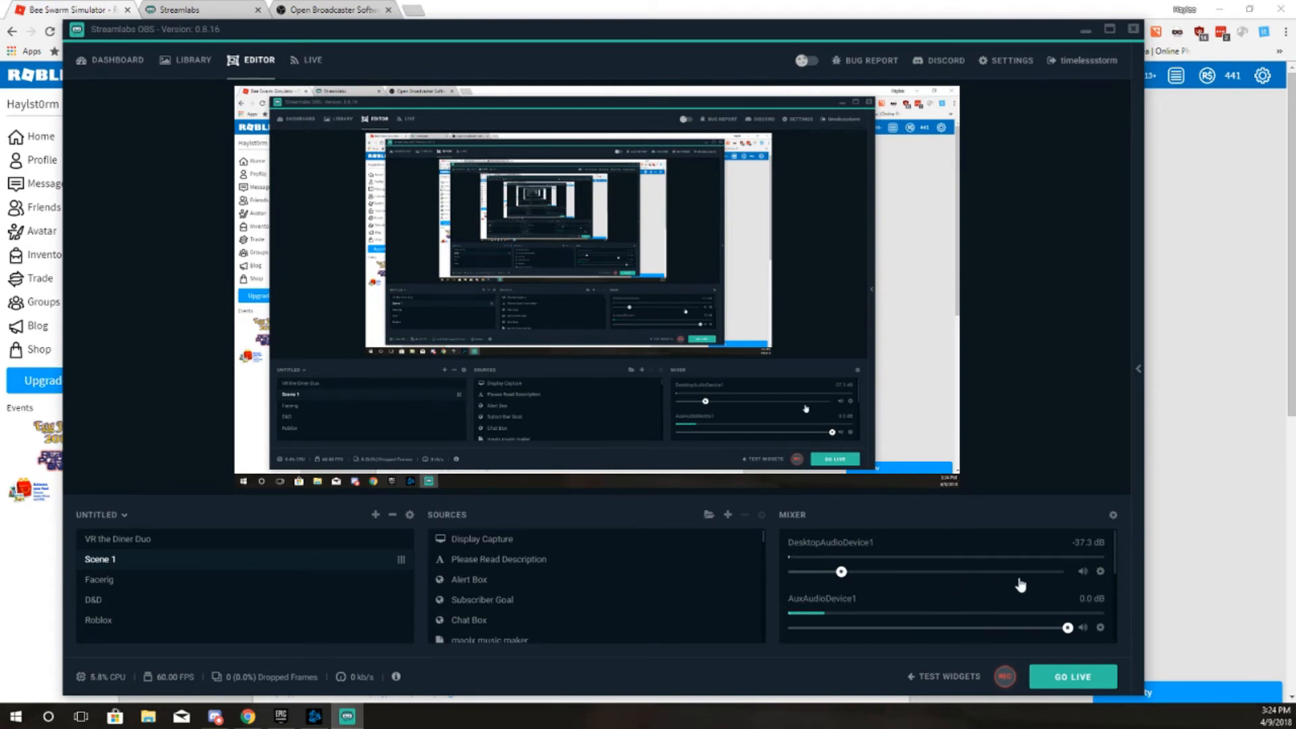
Select Speakers (High Definition Audio Device) as the device for DesktopAudioDevice1 in the mixer
click(1084, 572)
click(1083, 572)
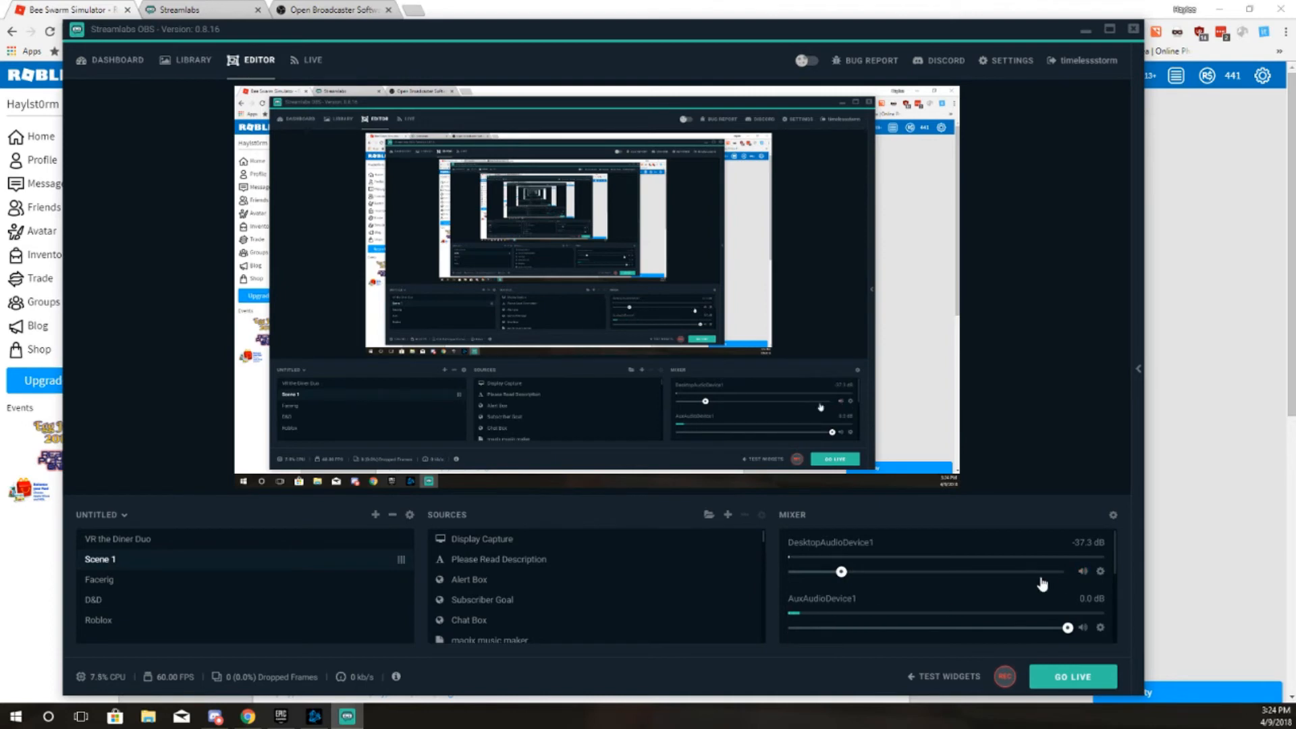
click(1101, 573)
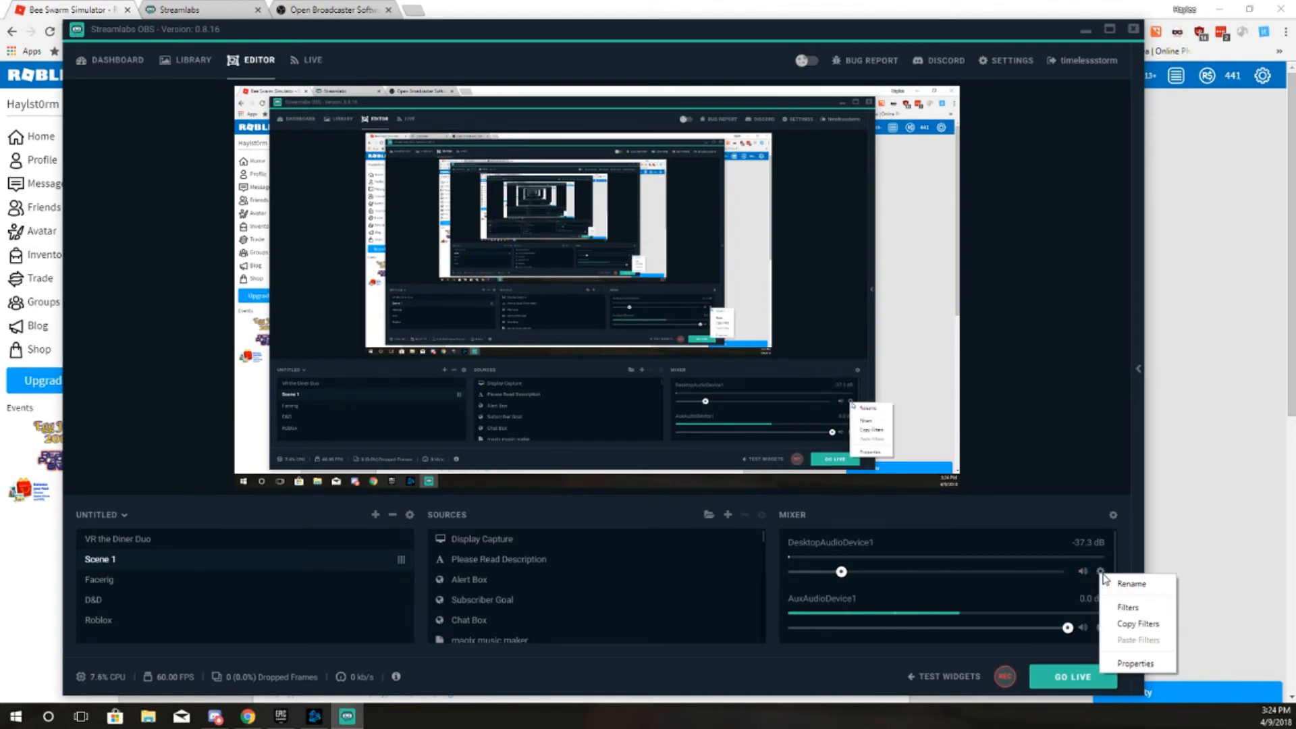
click(1135, 663)
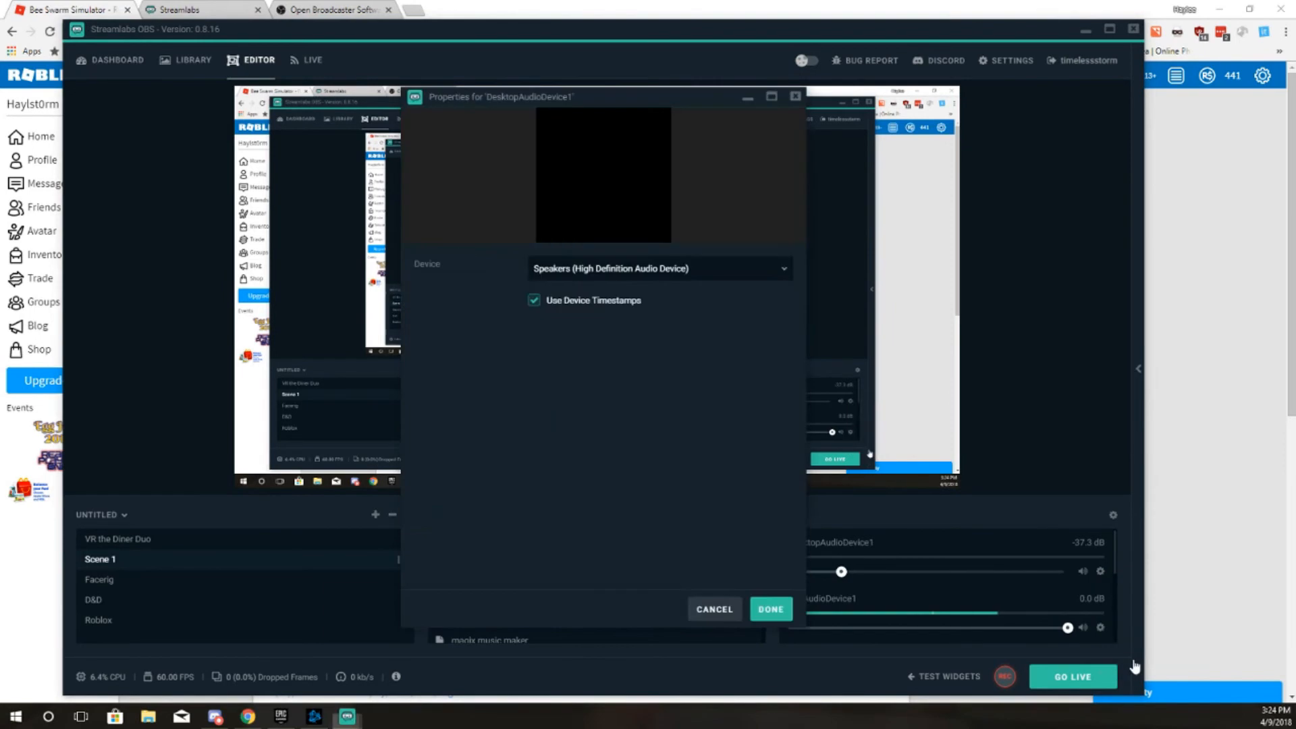
click(659, 270)
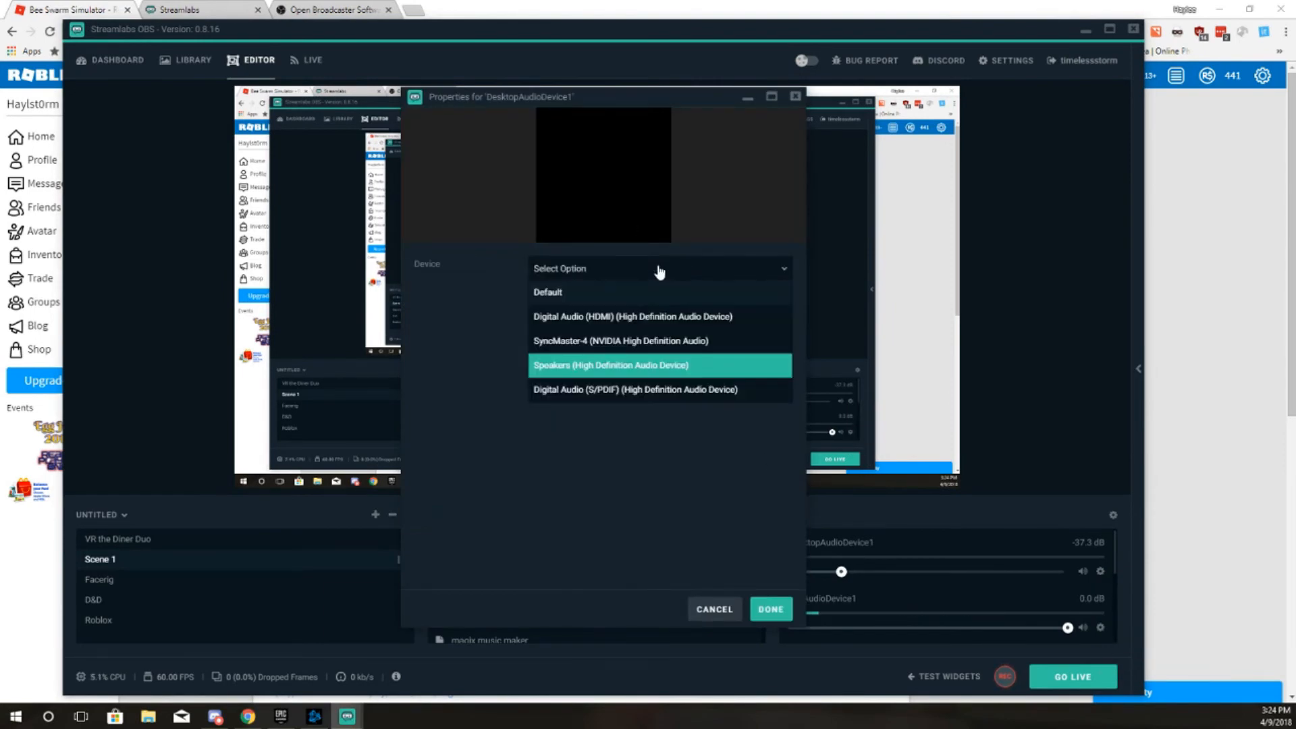
click(619, 373)
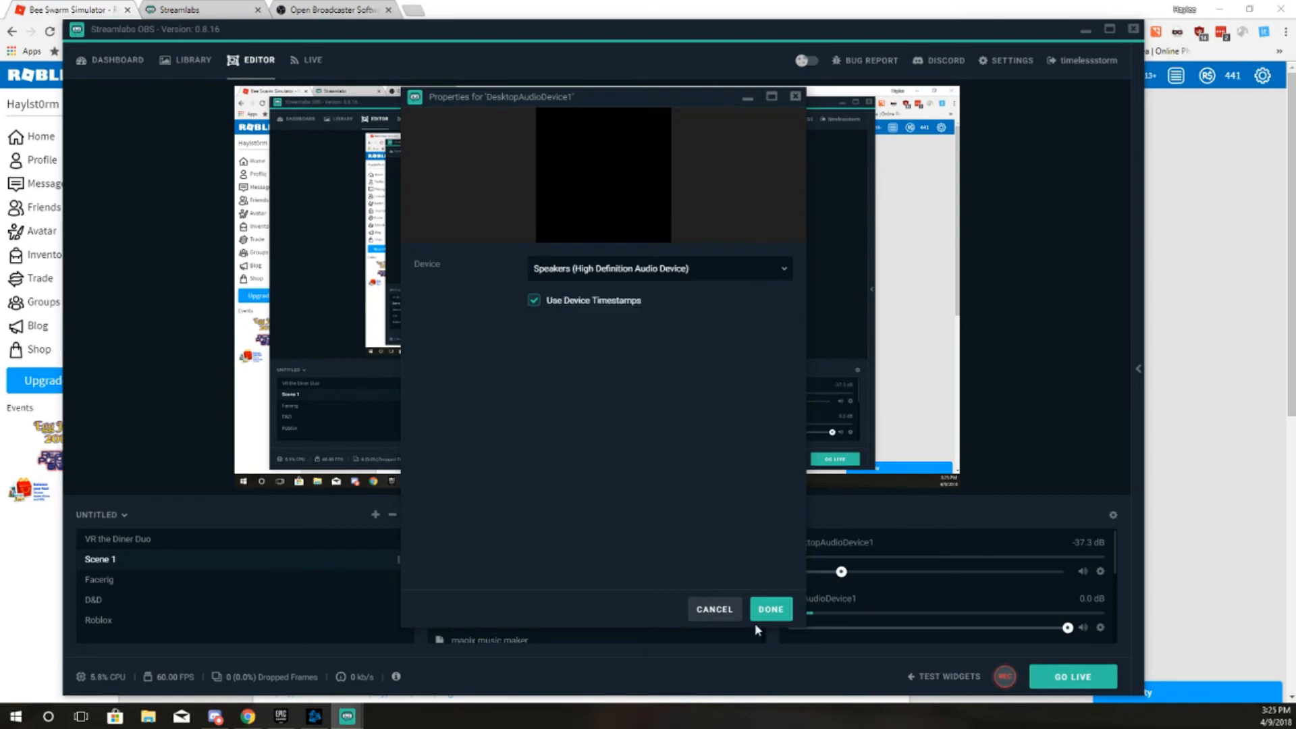
click(768, 610)
Select Microphone (High Definition Audio Device) as the device for AuxAudioDevice1 in the mixer
scroll(1053, 574, down, 2)
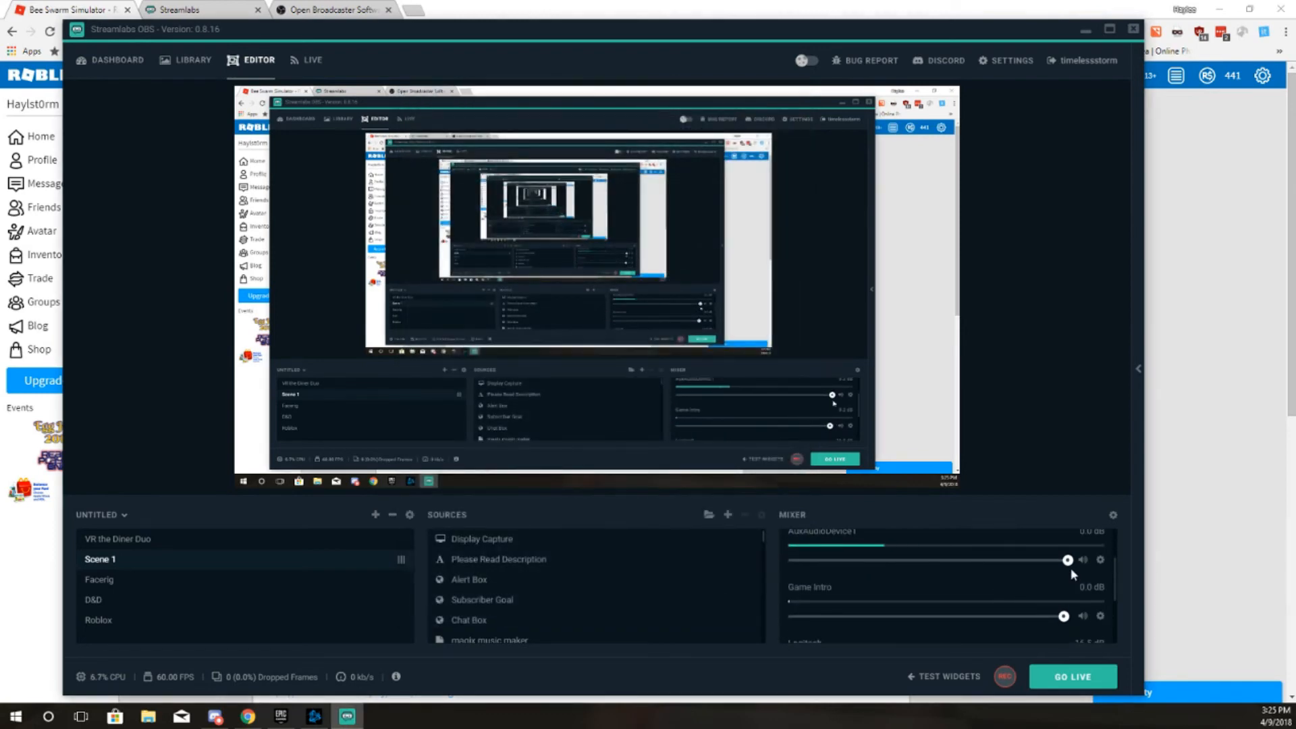
drag(1067, 560, 1031, 574)
click(1084, 560)
click(1101, 561)
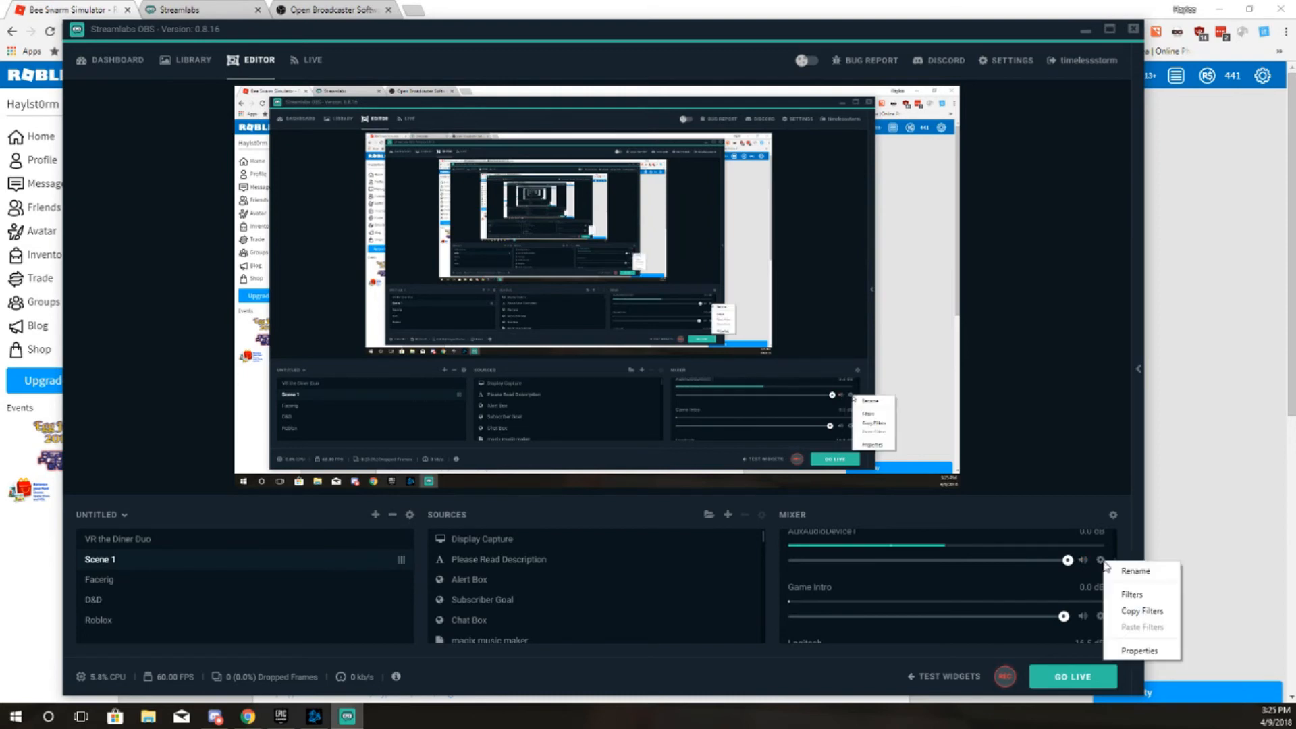
click(1141, 651)
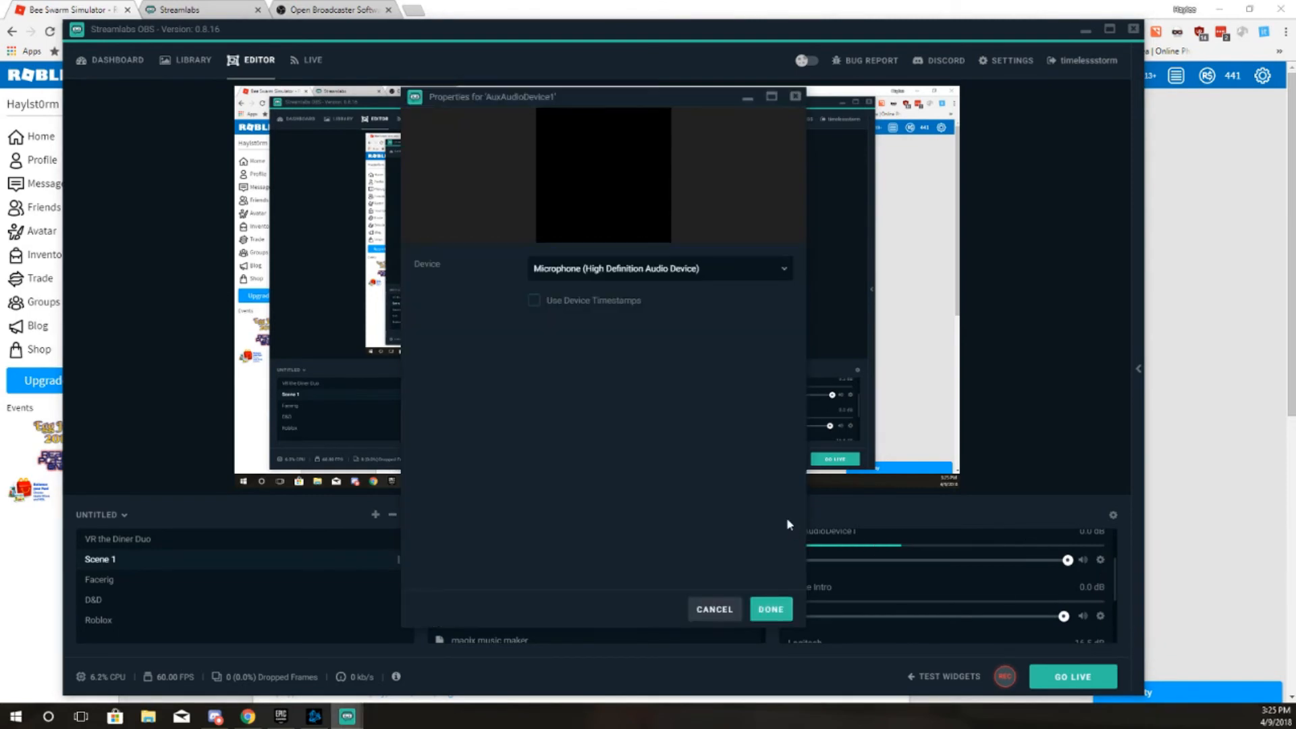
click(627, 279)
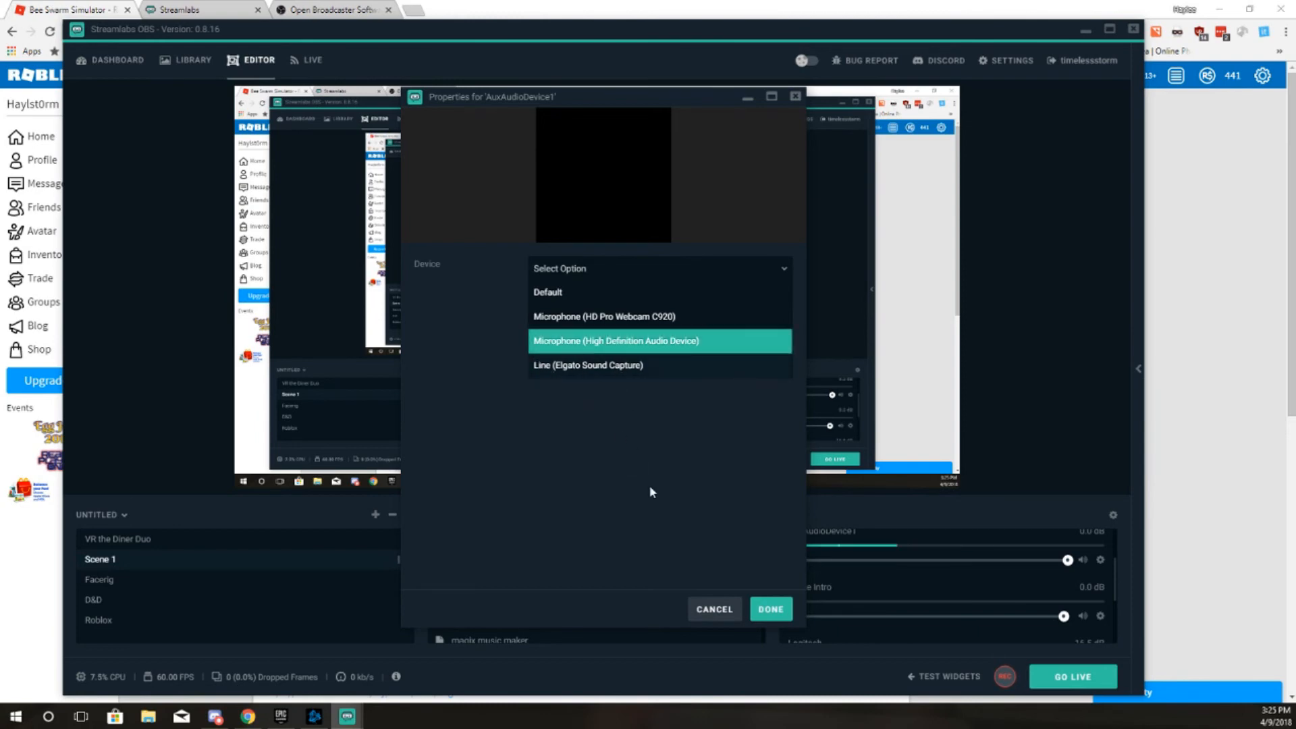
click(727, 348)
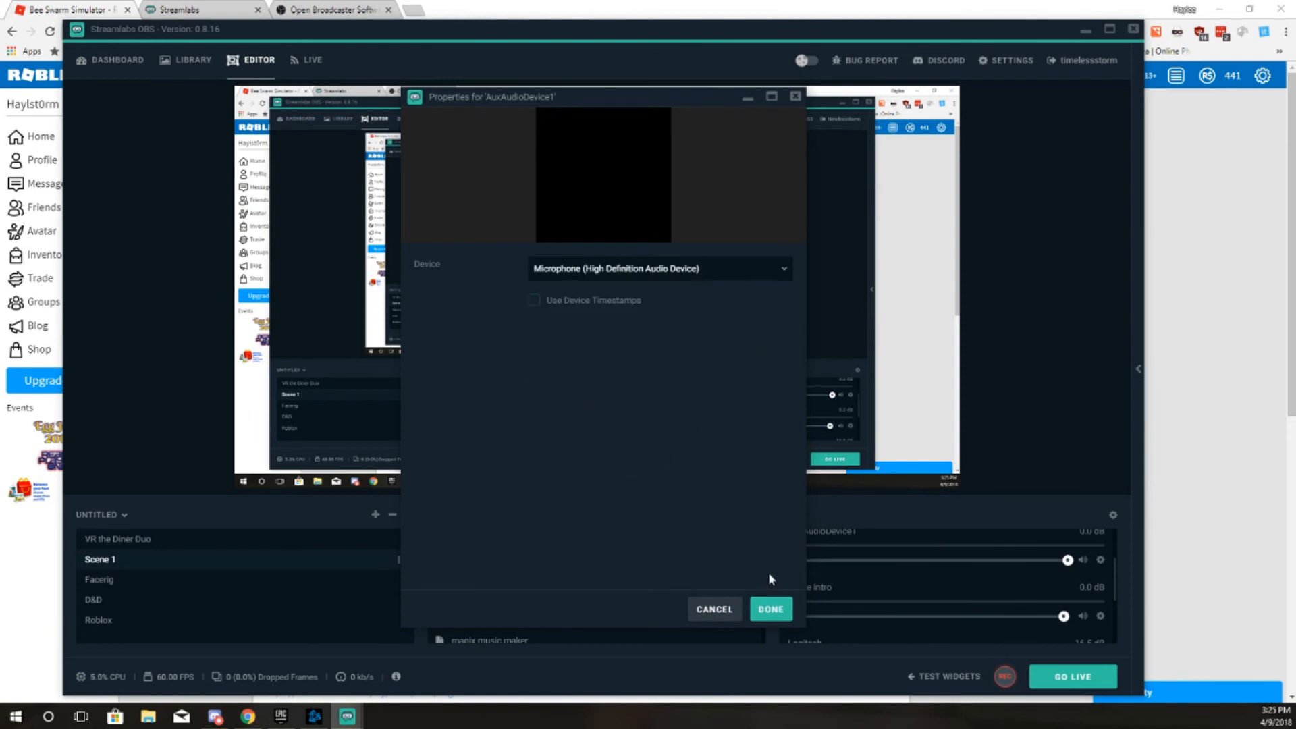
click(767, 609)
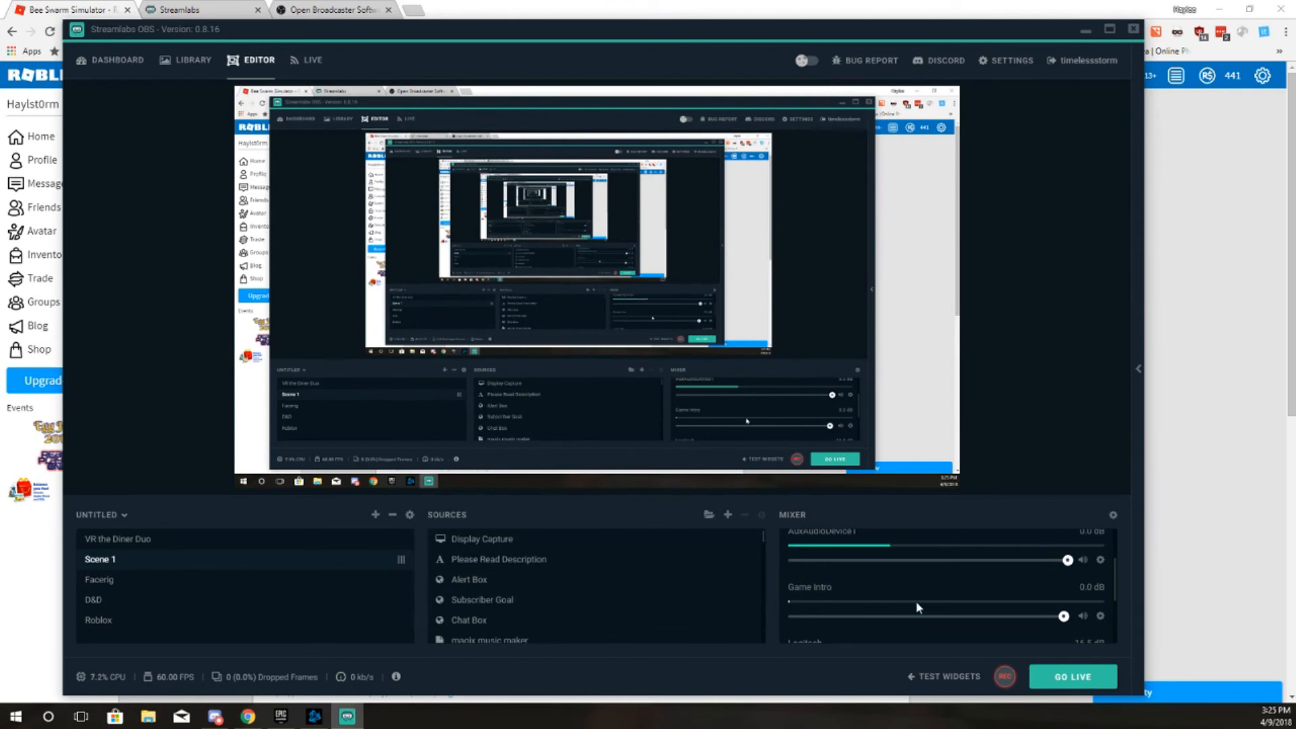
Add a new Video Capture Device source with its default name to Scene 1 and cancel its properties
scroll(956, 602, up, 2)
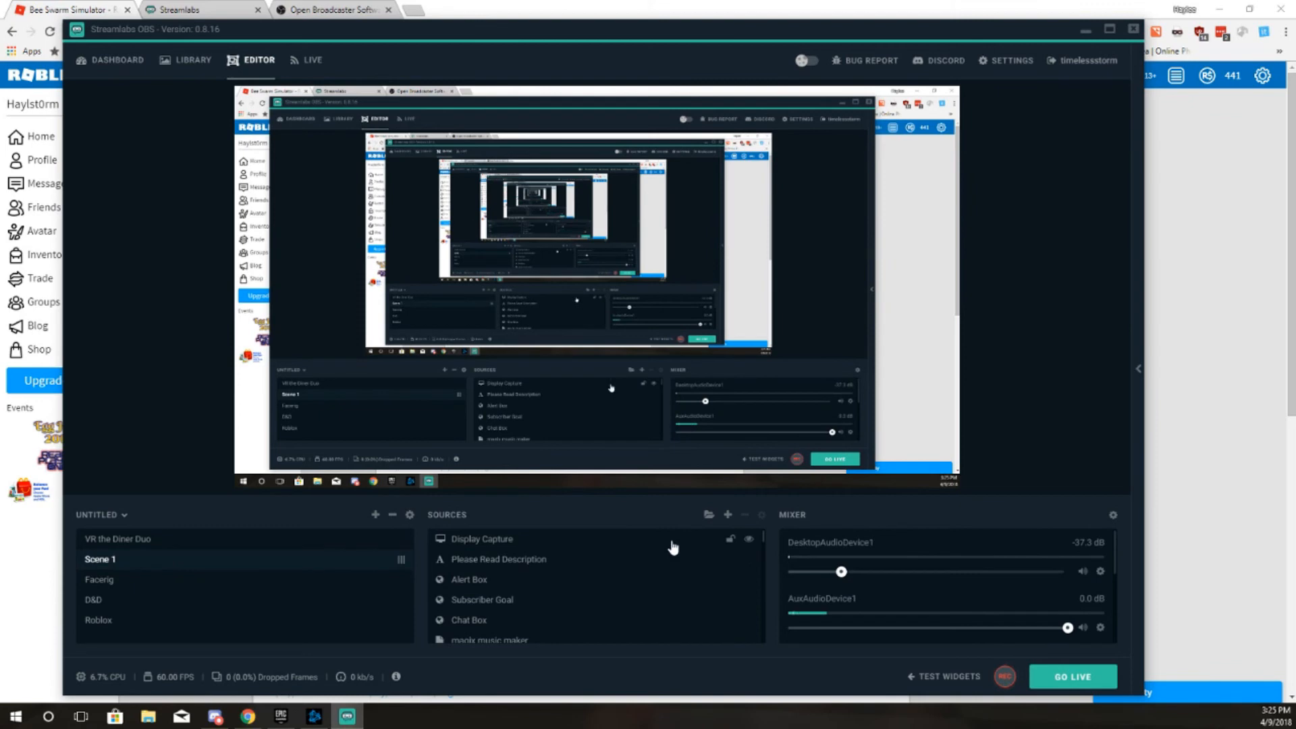
click(728, 515)
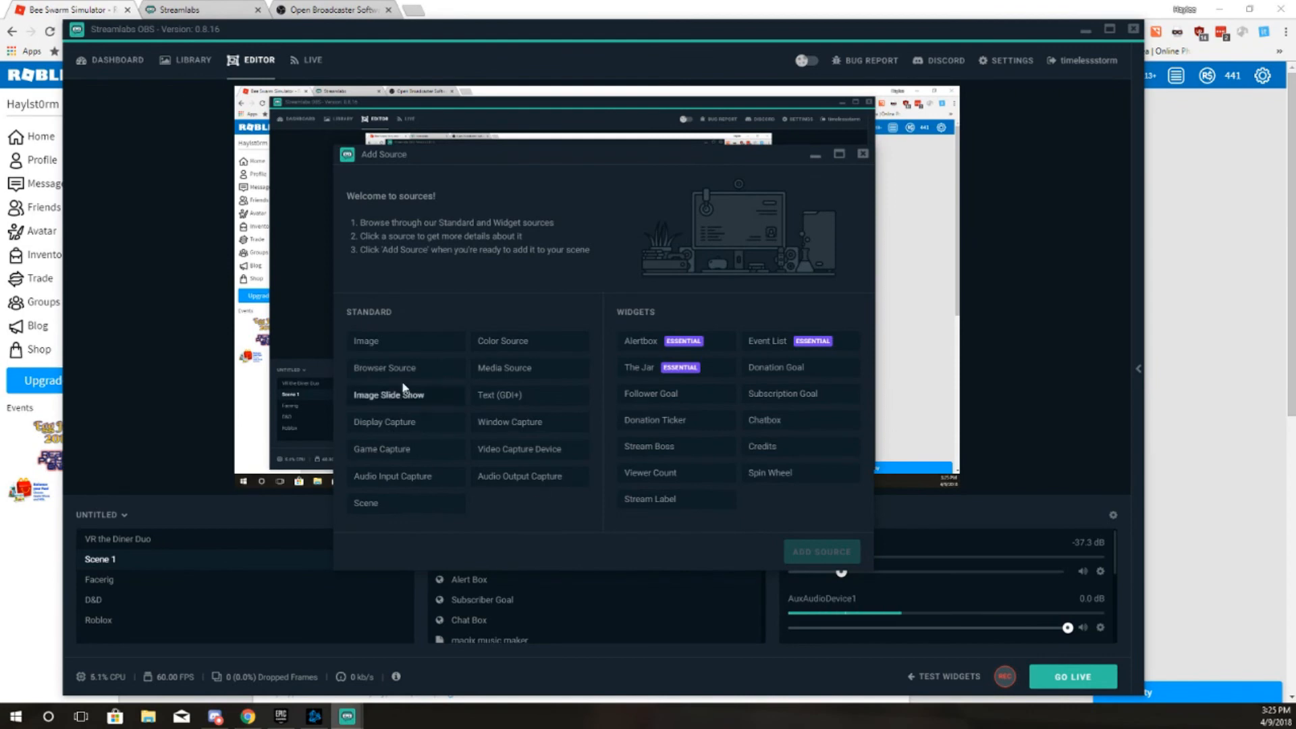
click(527, 460)
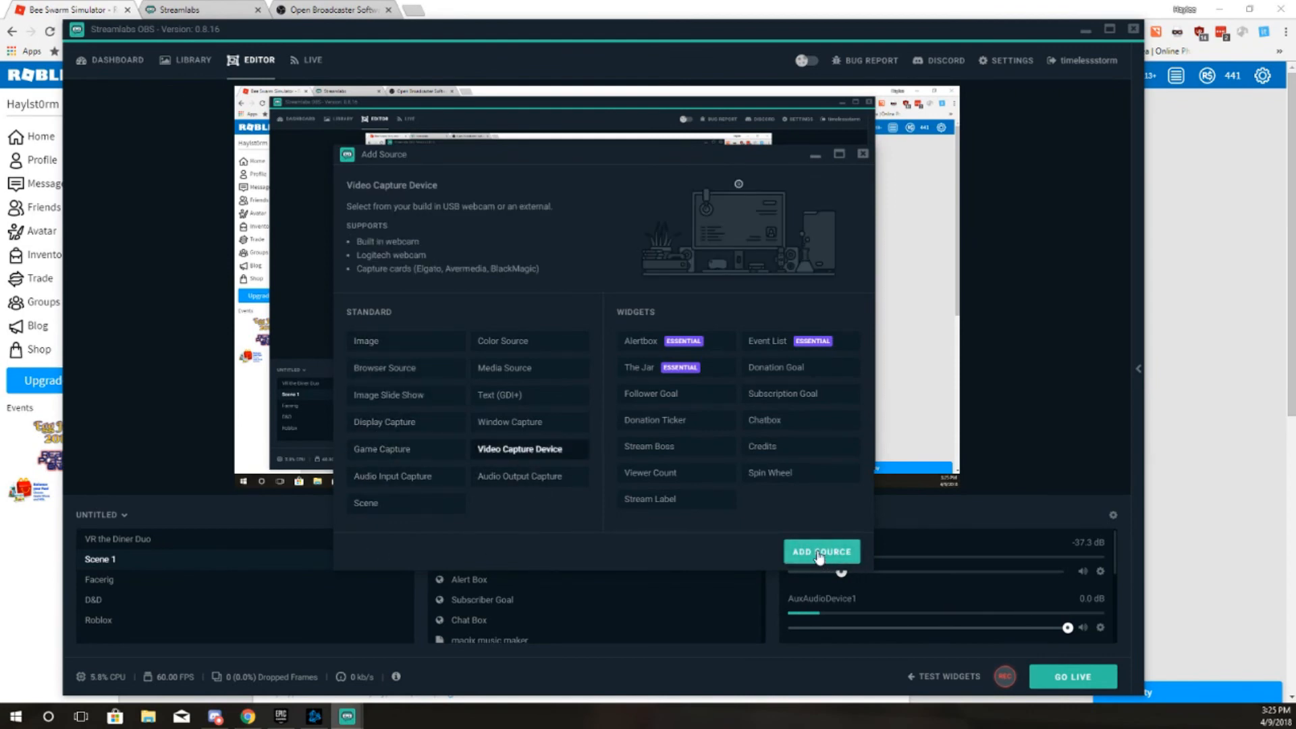
click(818, 552)
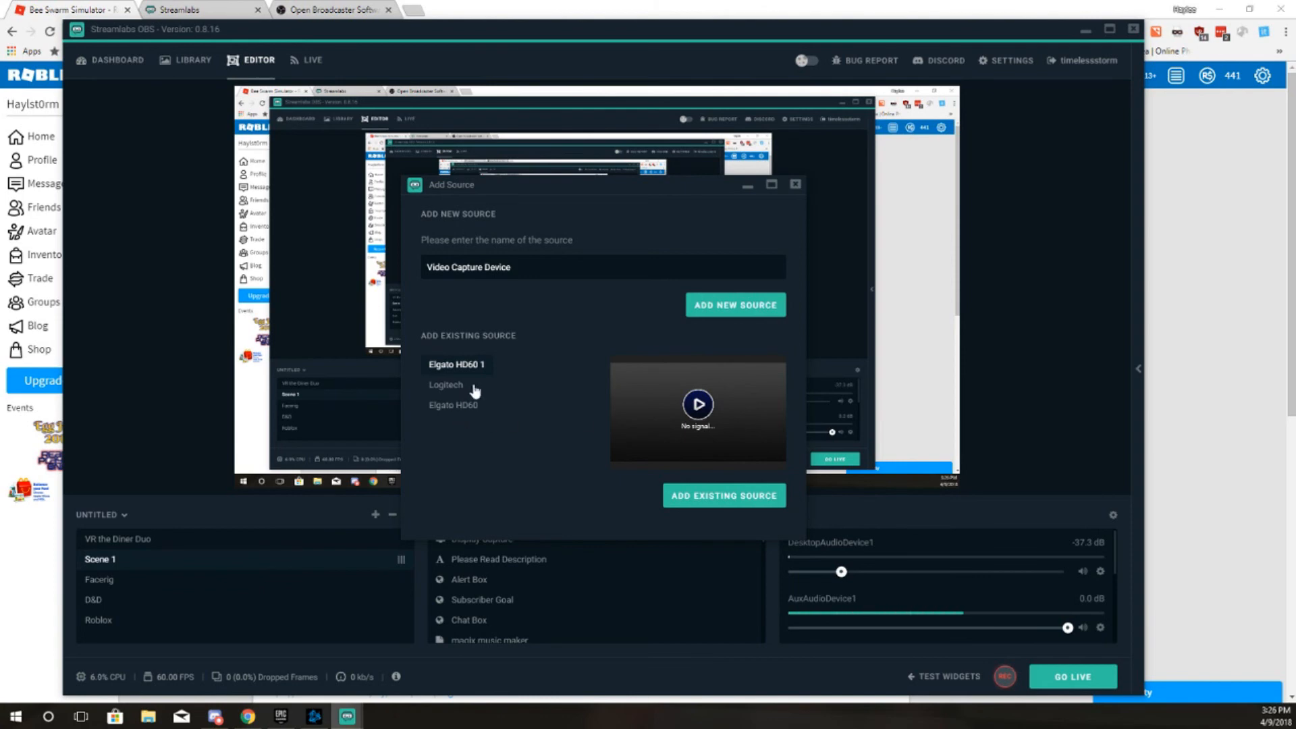
click(698, 307)
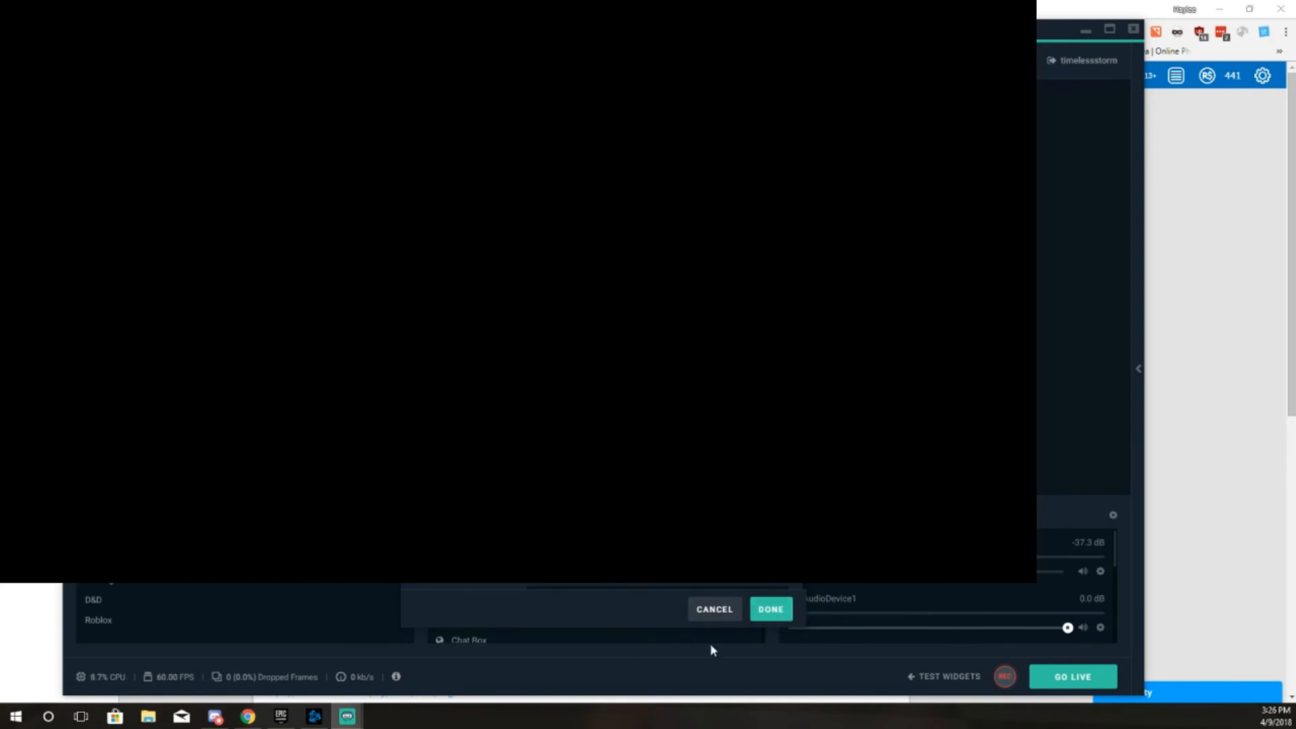
click(711, 614)
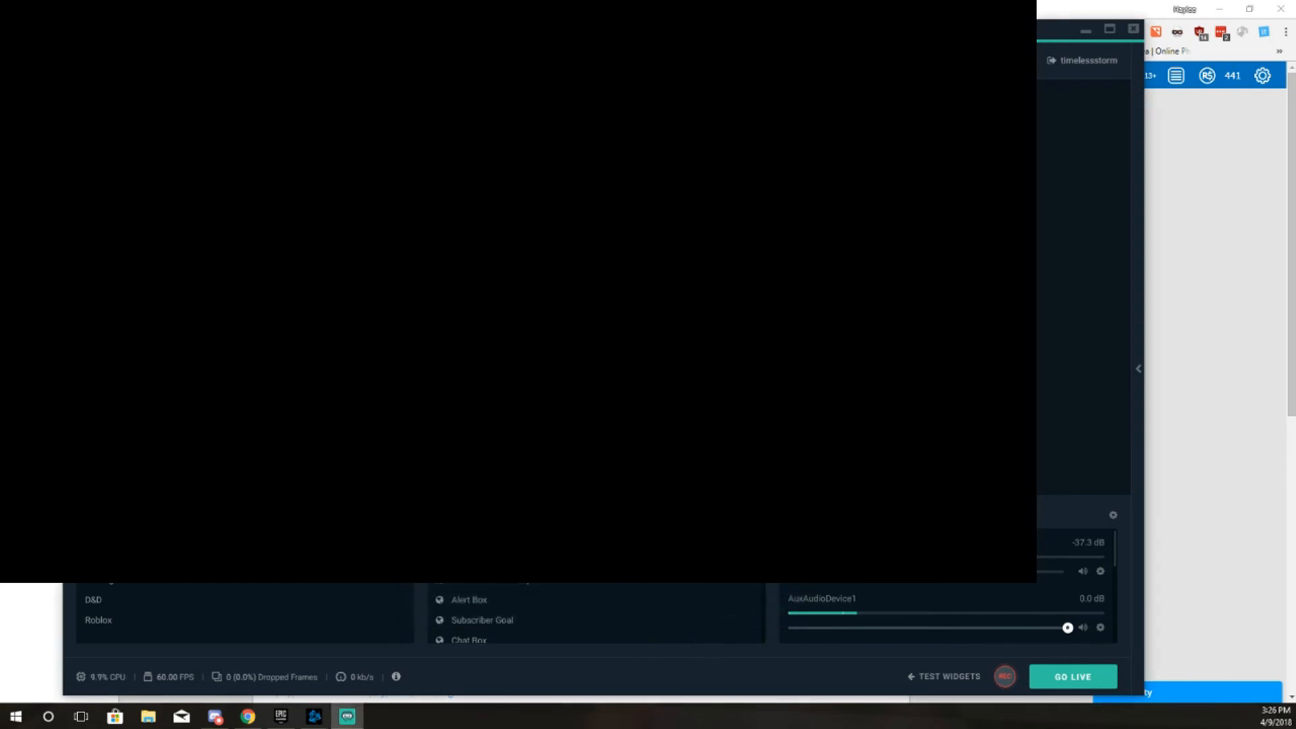